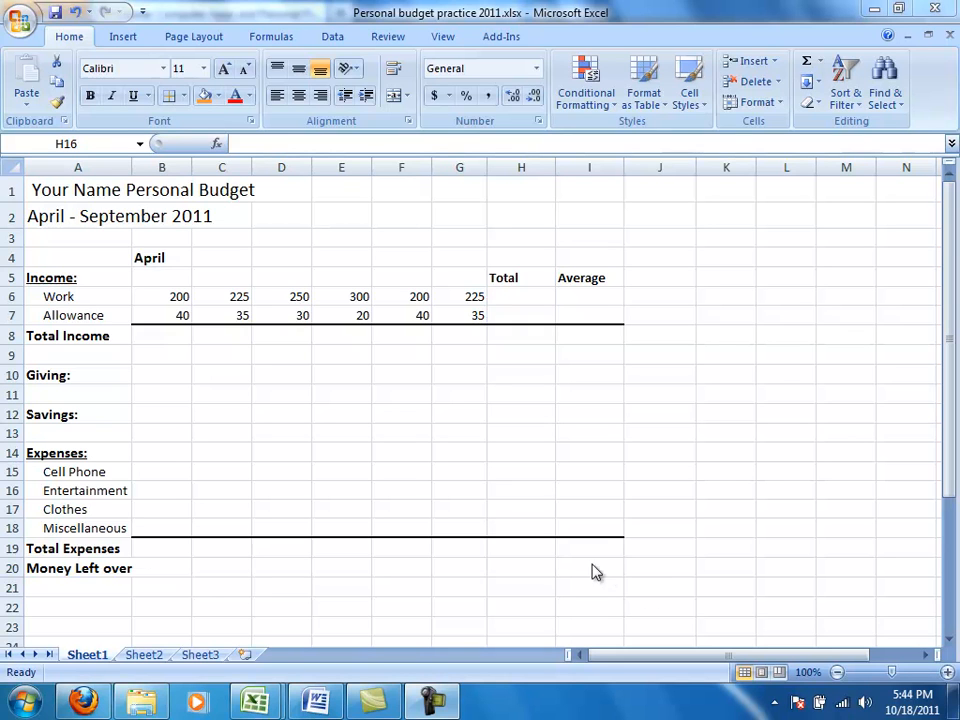
Step: Replace the "Your Name" placeholder in the A1 title with the budget owner's first name, keeping "Personal Budget"
left_click(66, 196)
left_click(66, 196)
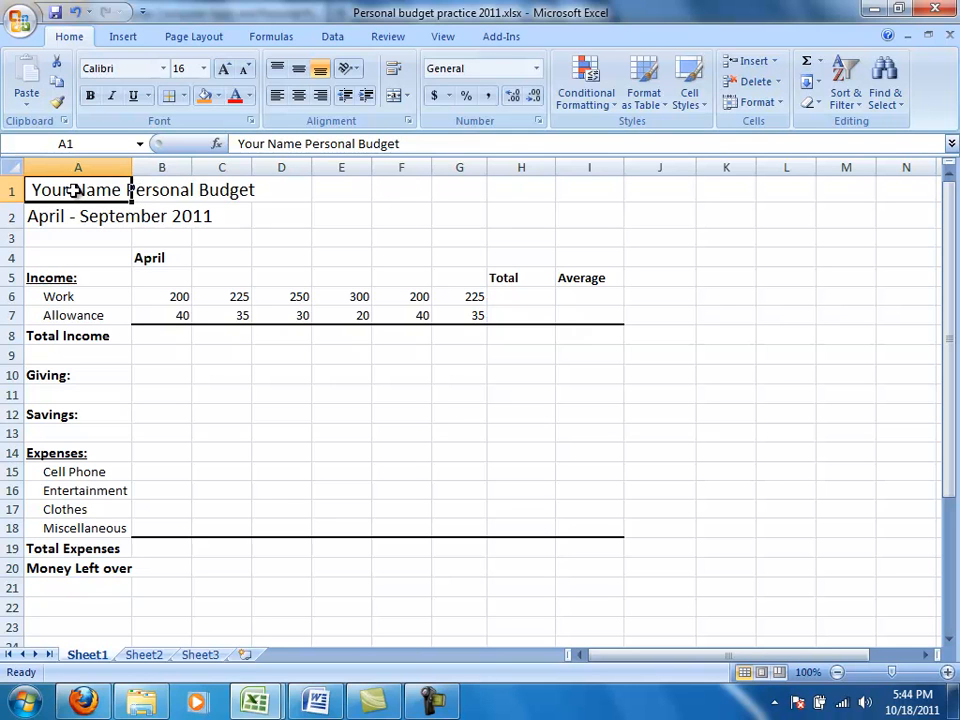
left_click_drag(301, 144, 243, 144)
type("Tim")
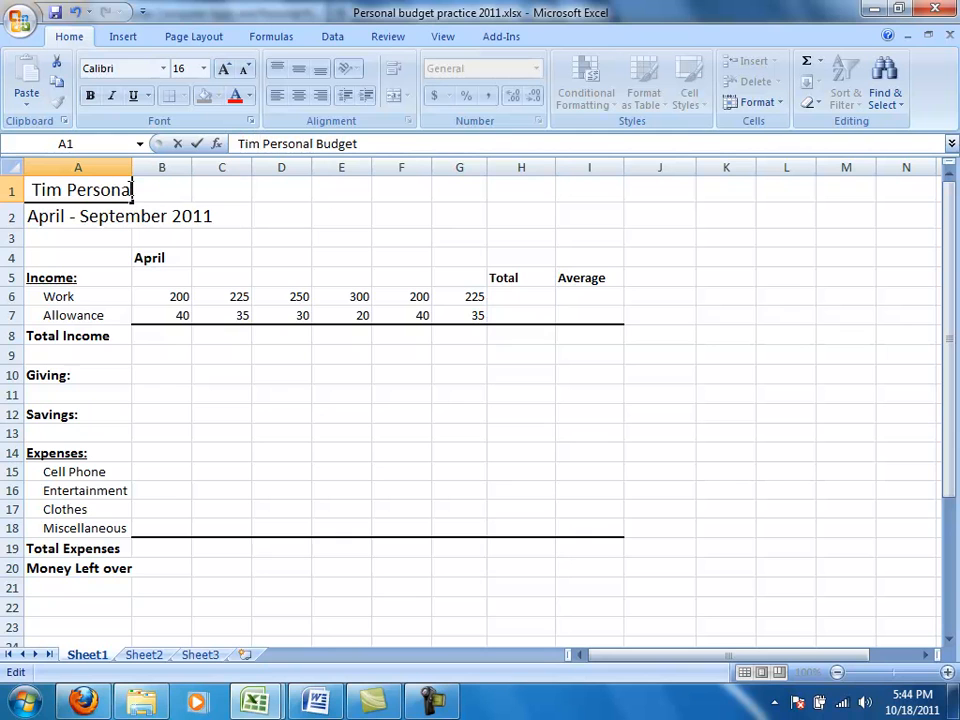
left_click(132, 189)
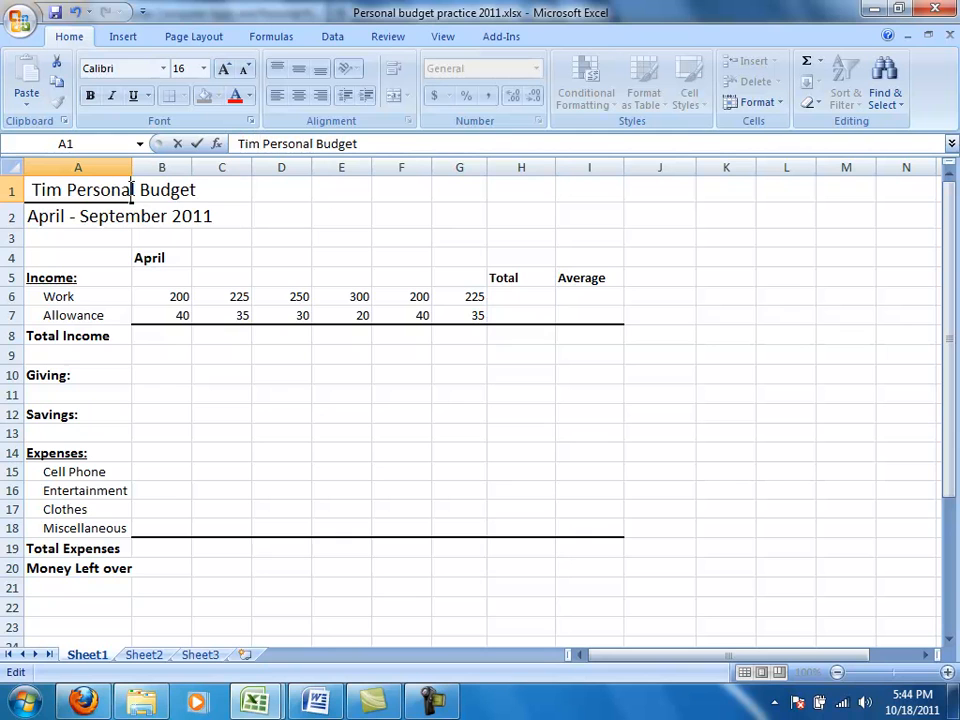
left_click(64, 237)
Step: Merge A1:C1 and A2:C2 into one cell each and left-align both heading lines
left_click_drag(70, 190, 213, 199)
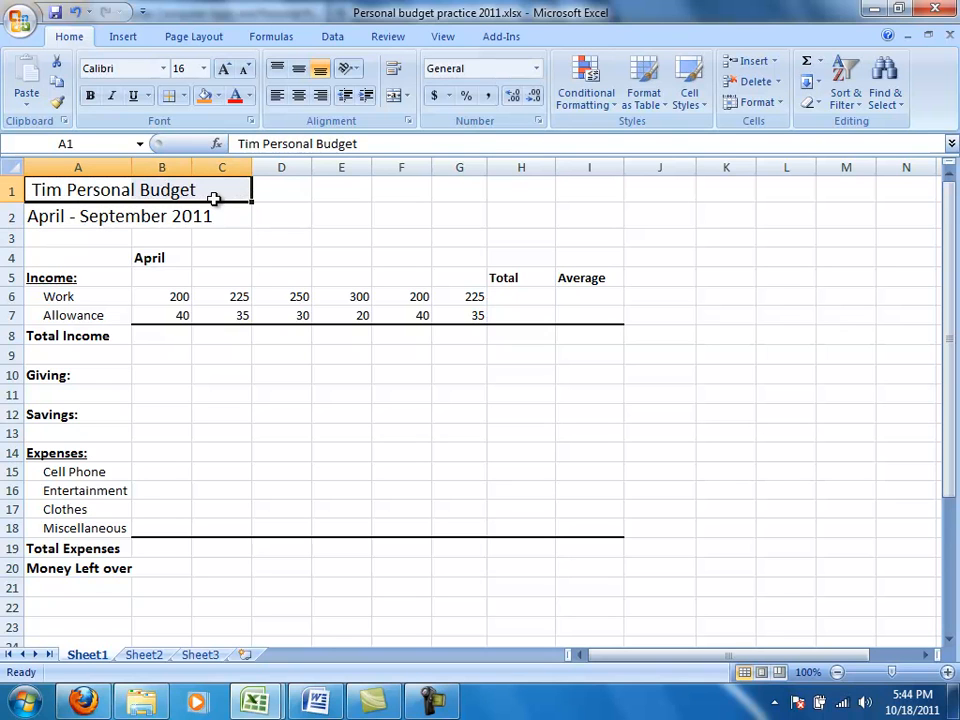
left_click(395, 96)
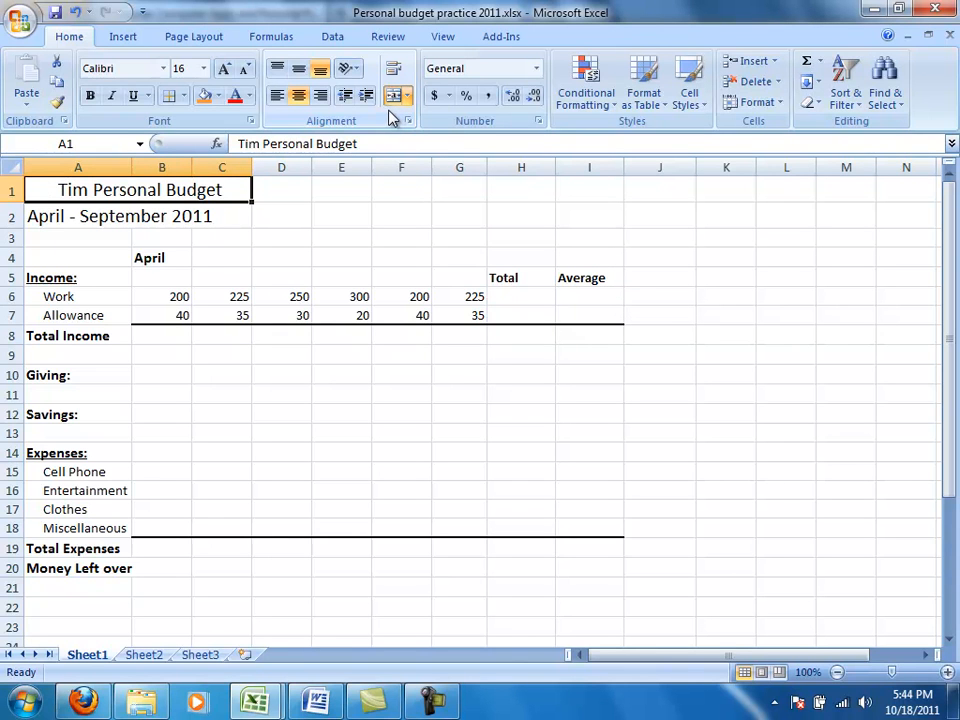
left_click(276, 100)
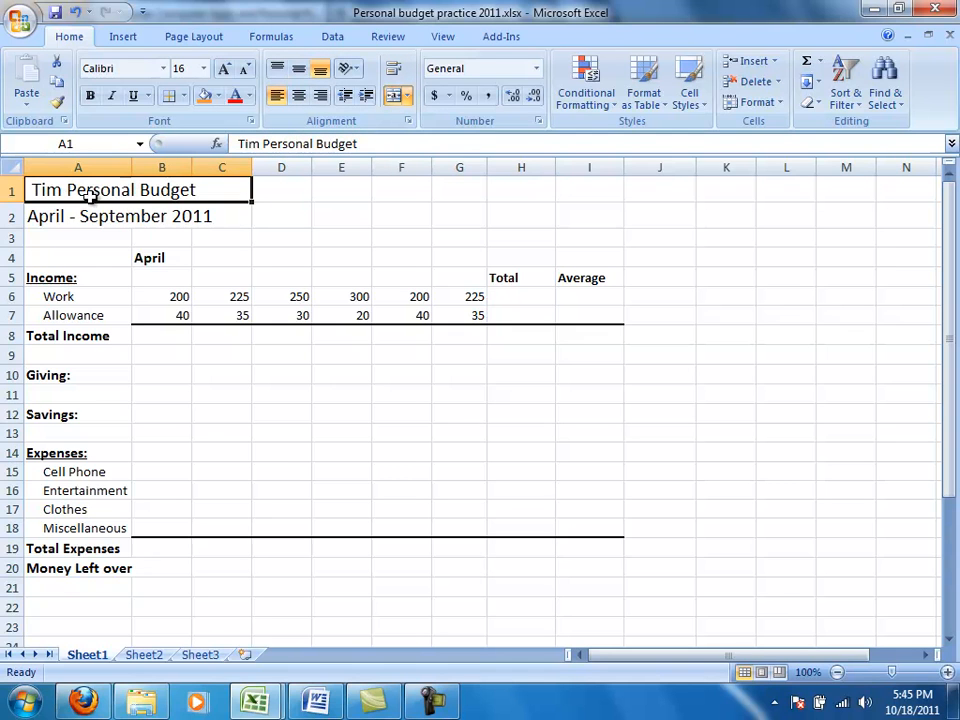
left_click(36, 216)
left_click_drag(36, 216, 214, 216)
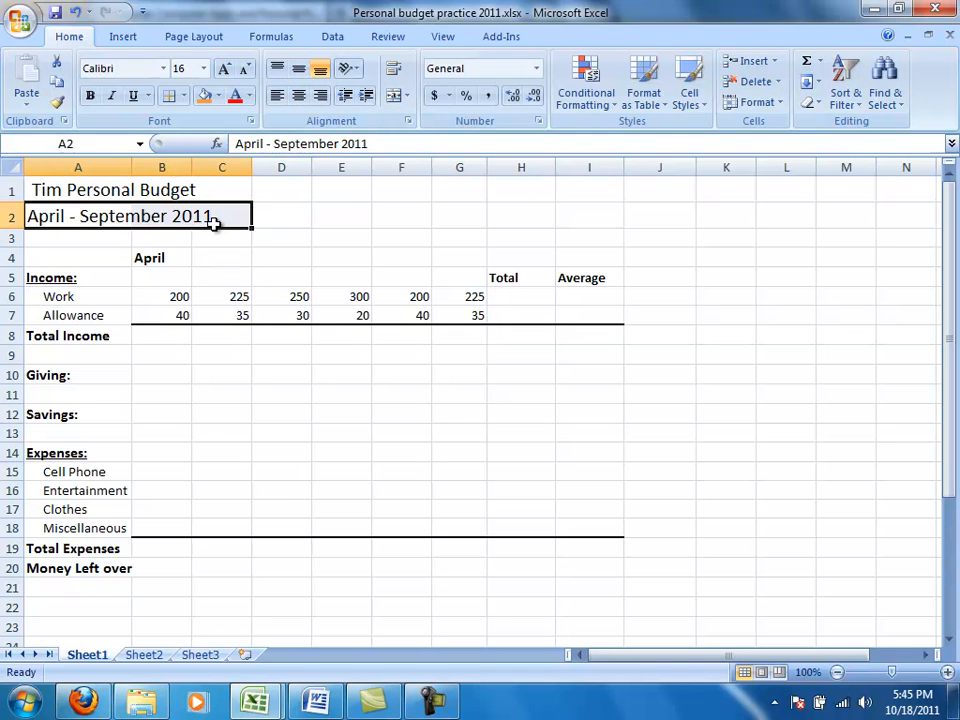
left_click(398, 96)
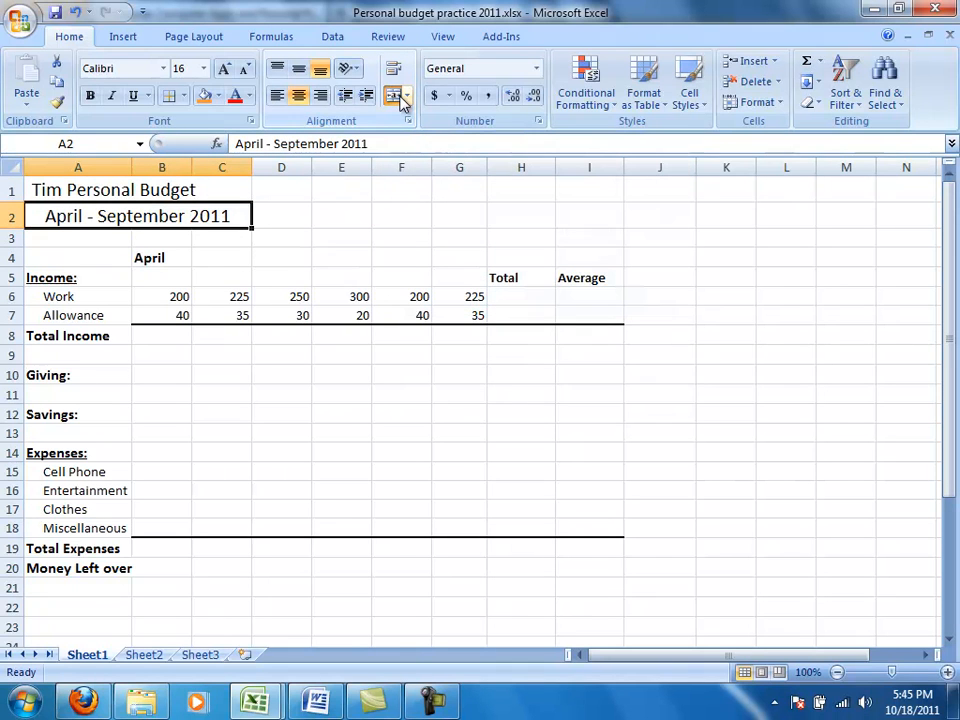
left_click(279, 100)
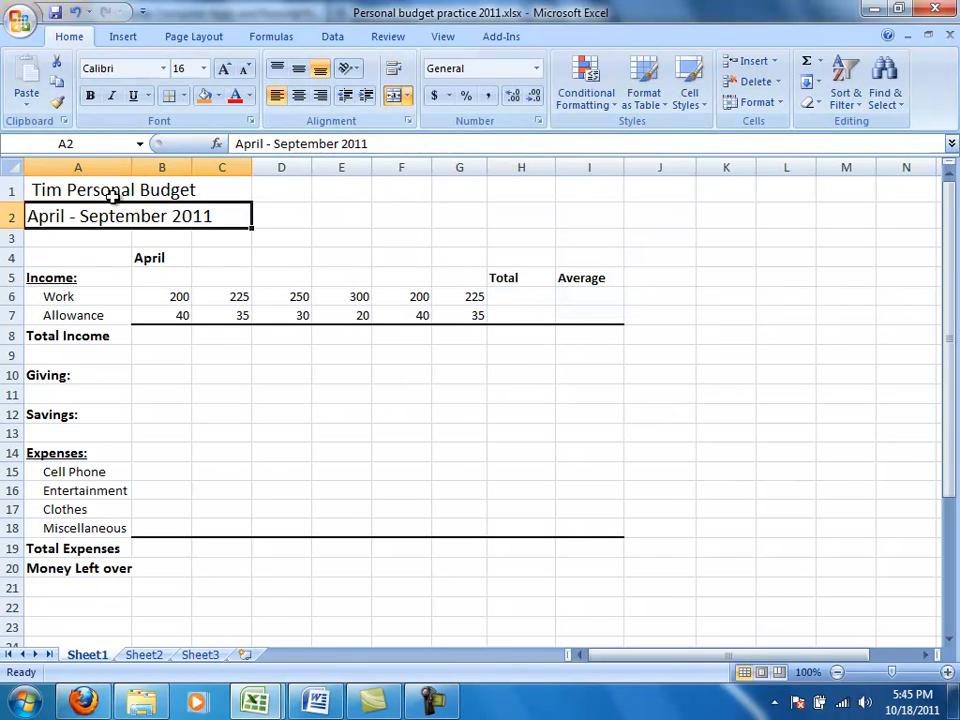
left_click_drag(79, 189, 146, 190)
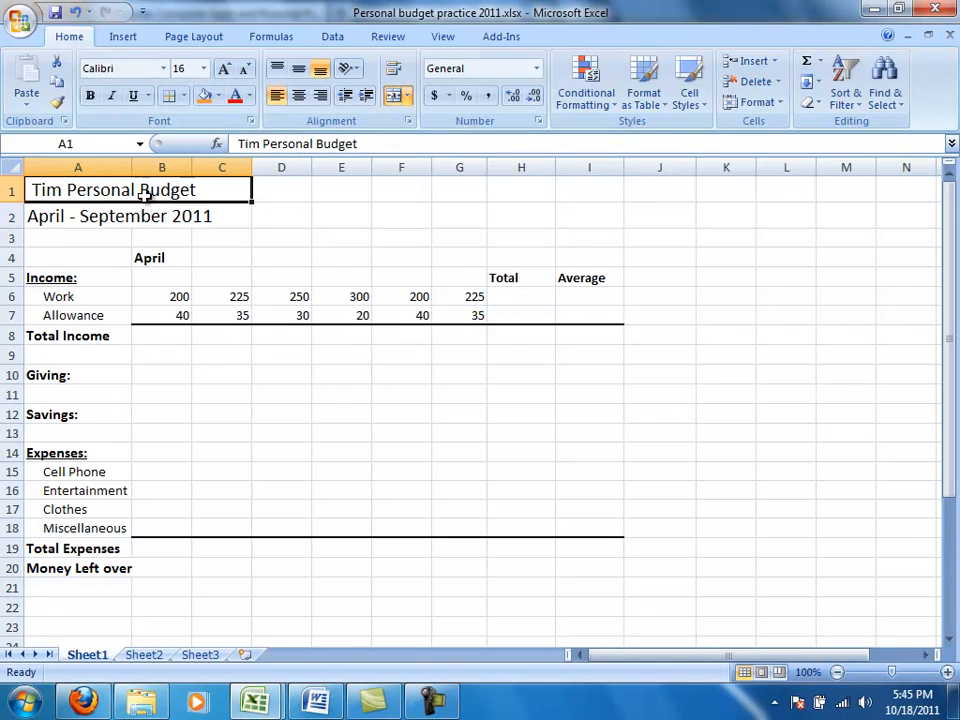
left_click(218, 96)
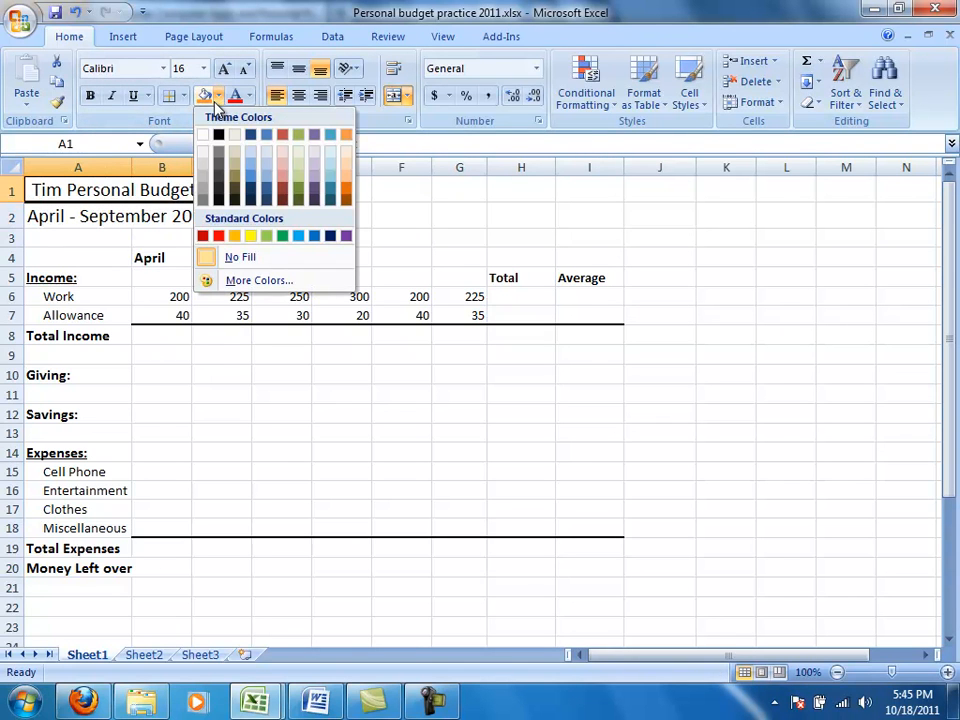
left_click(216, 100)
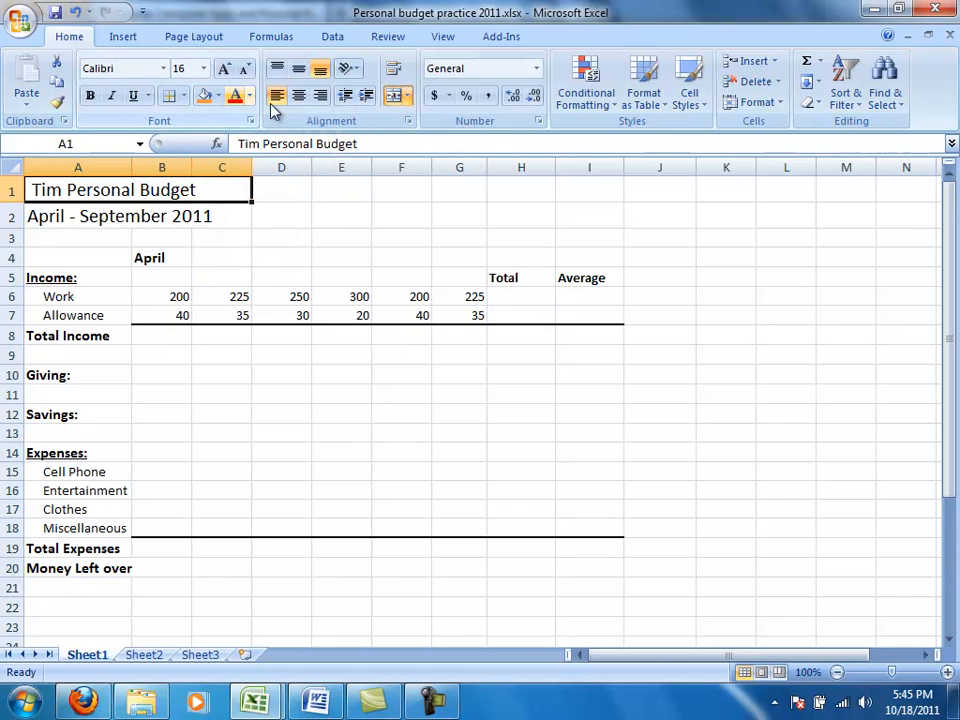
left_click(687, 97)
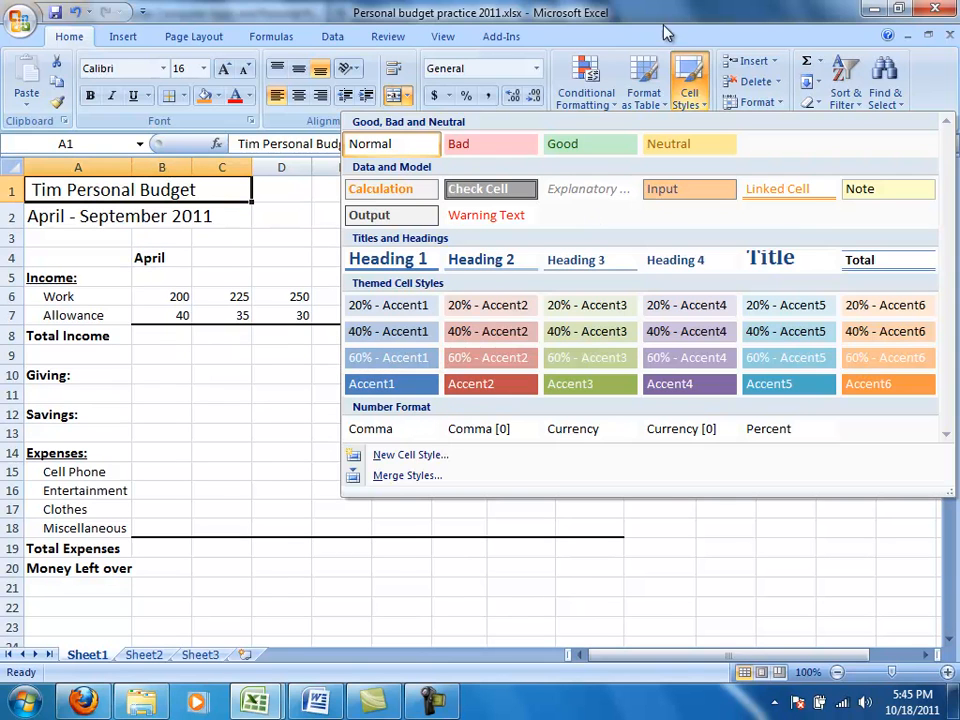
left_click(636, 22)
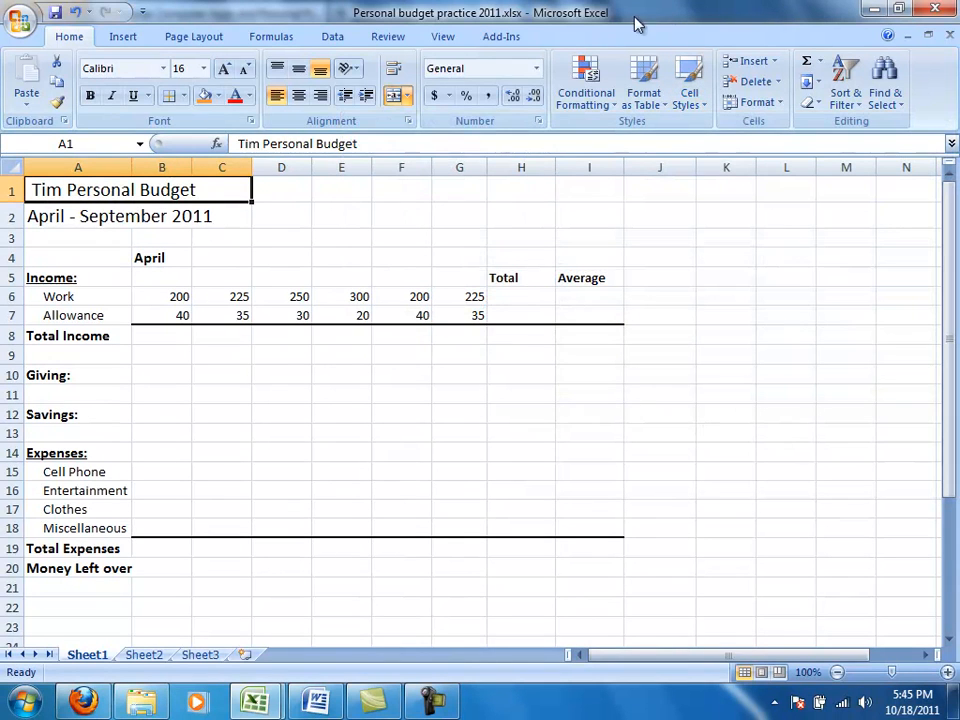
Step: Fill the merged title cell A1 with medium blue and the date-range cell A2 with a lighter blue
left_click(218, 97)
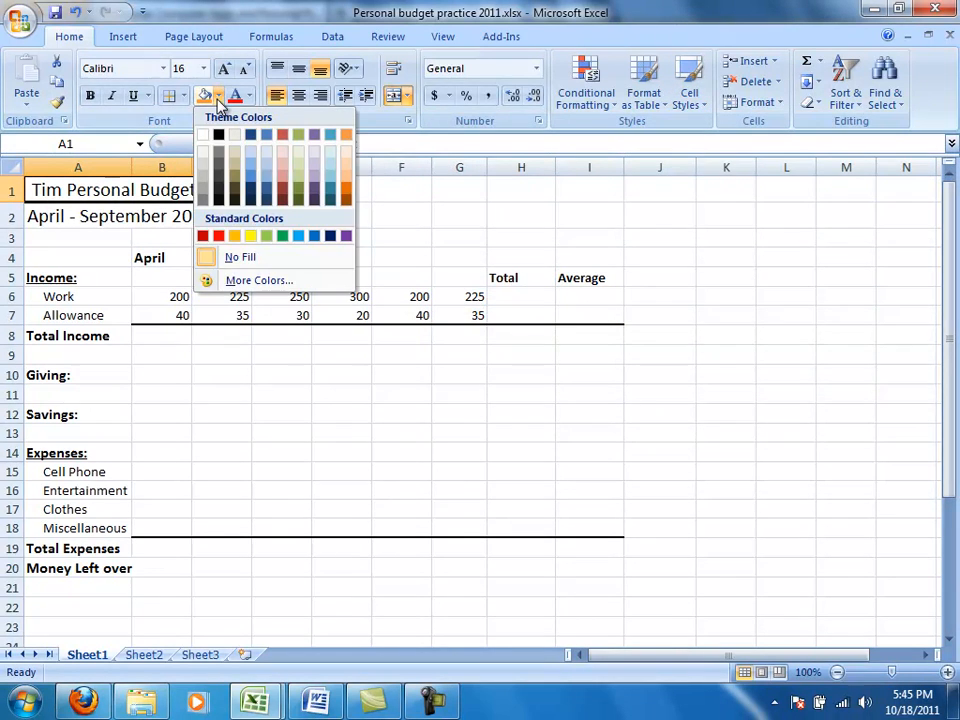
left_click(267, 179)
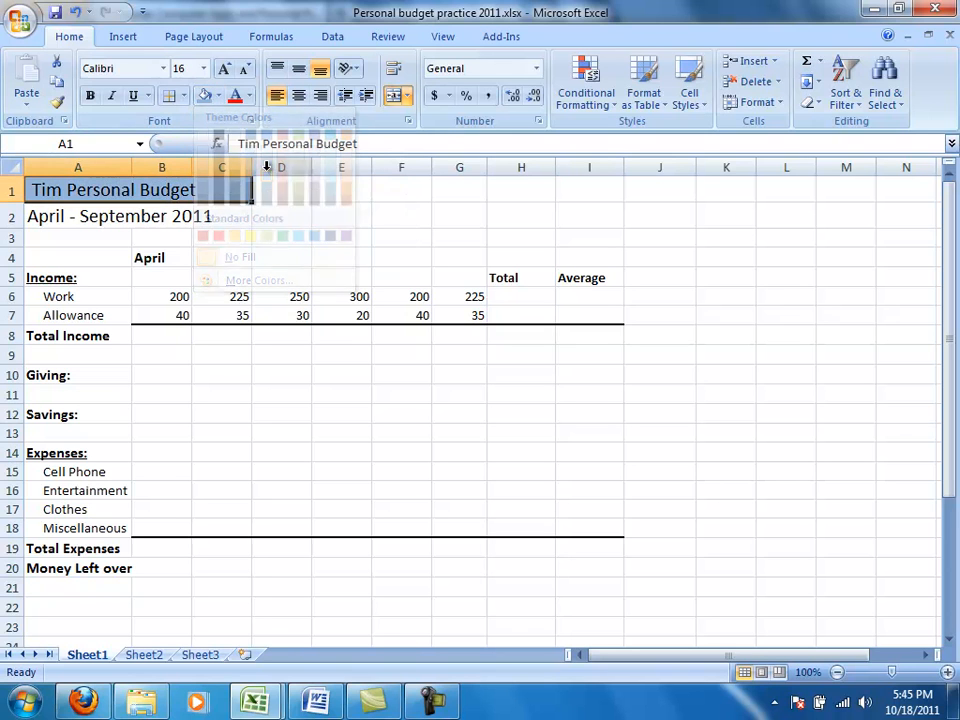
left_click(63, 217)
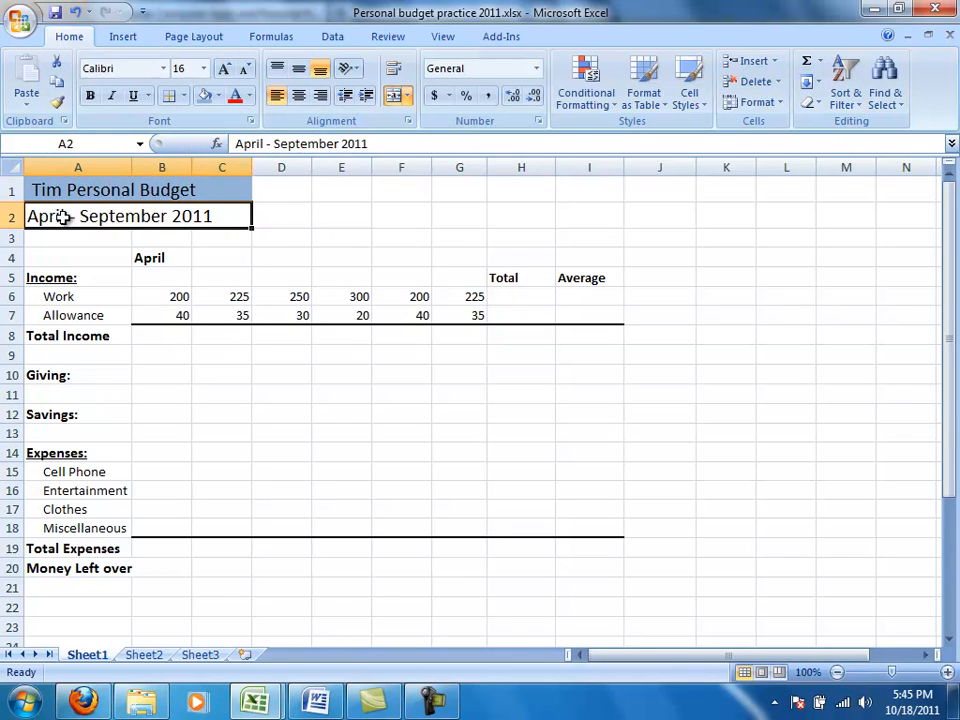
left_click(220, 96)
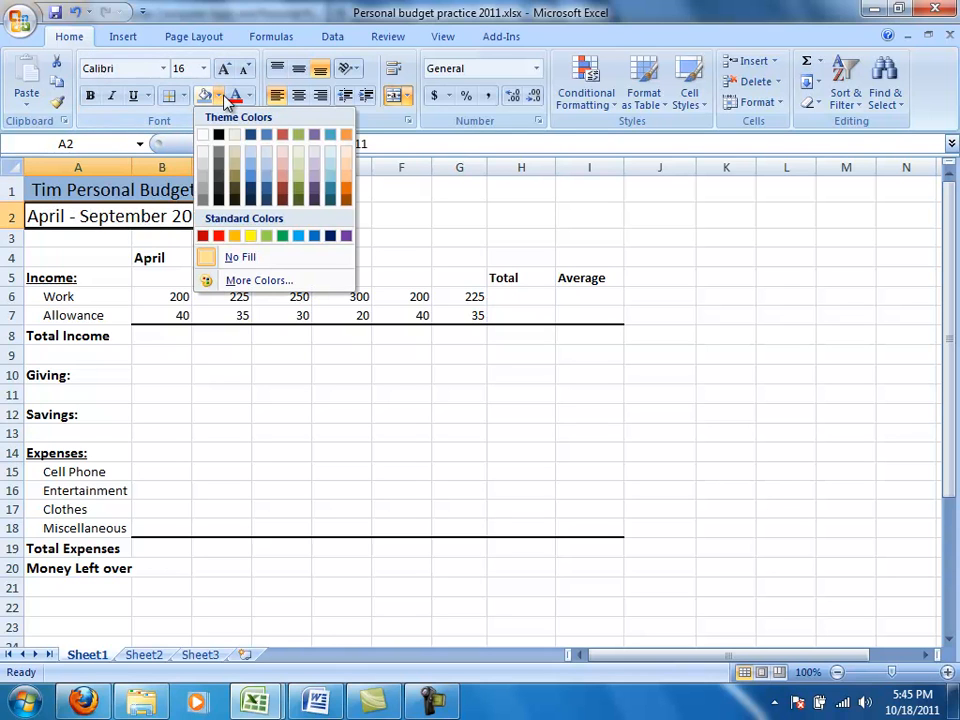
left_click(267, 162)
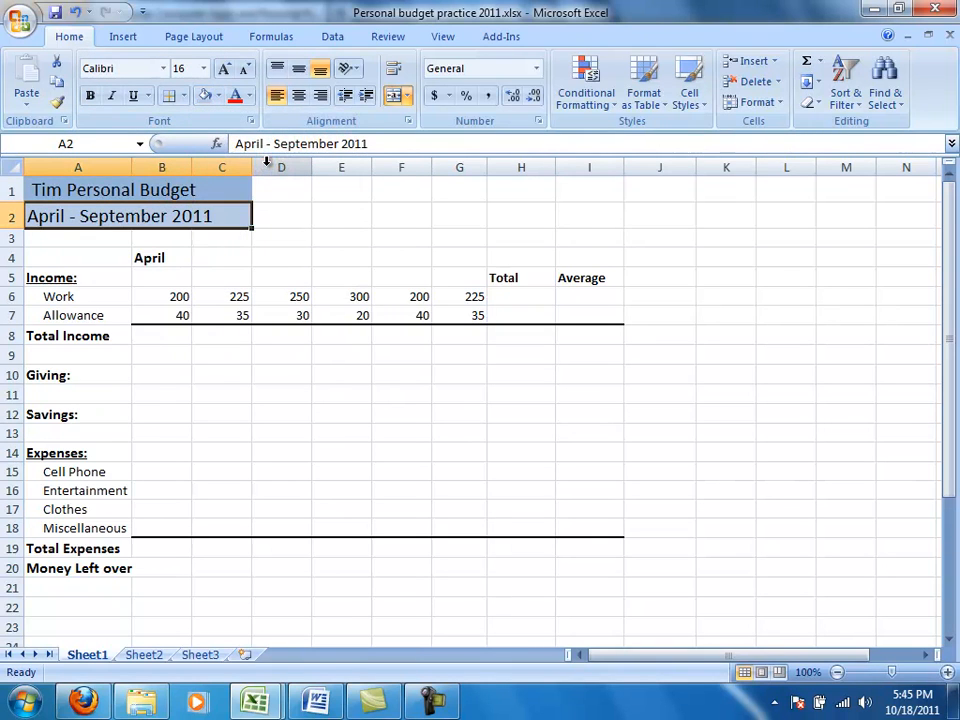
Step: Extend the month headings from April in B4 through September in G4, and autofit the widths of columns G and A
left_click(165, 253)
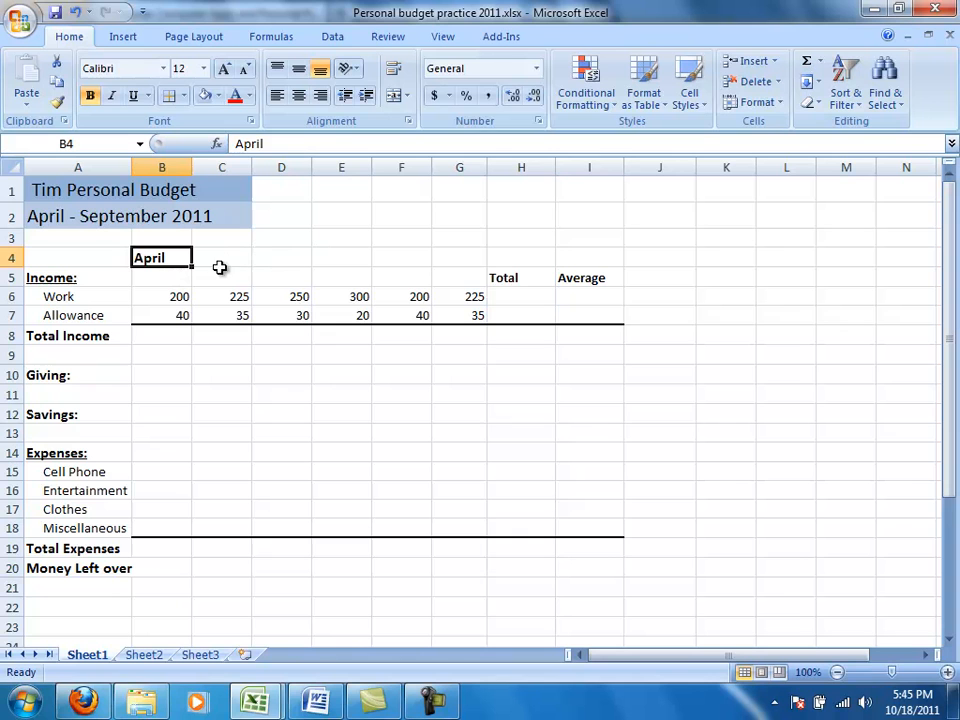
left_click_drag(193, 270, 470, 272)
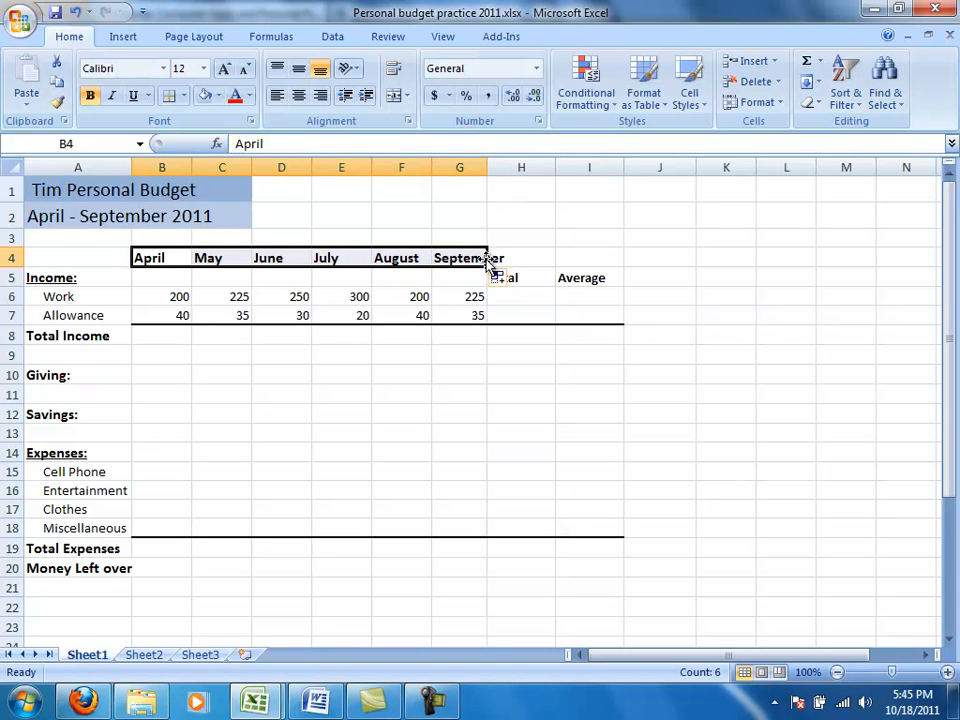
double_click(488, 167)
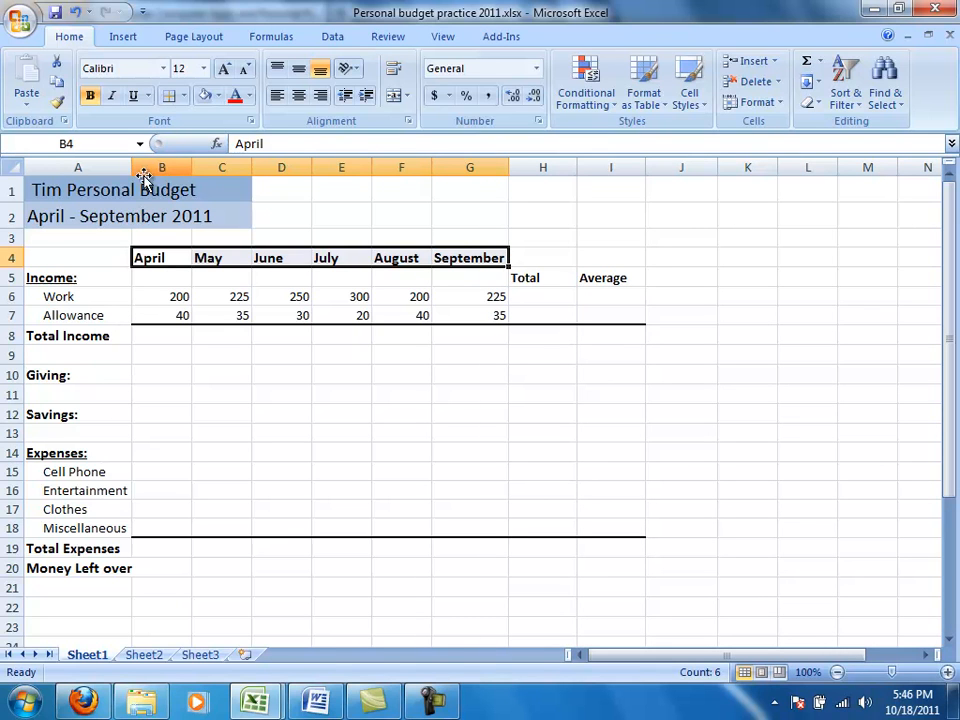
left_click(110, 572)
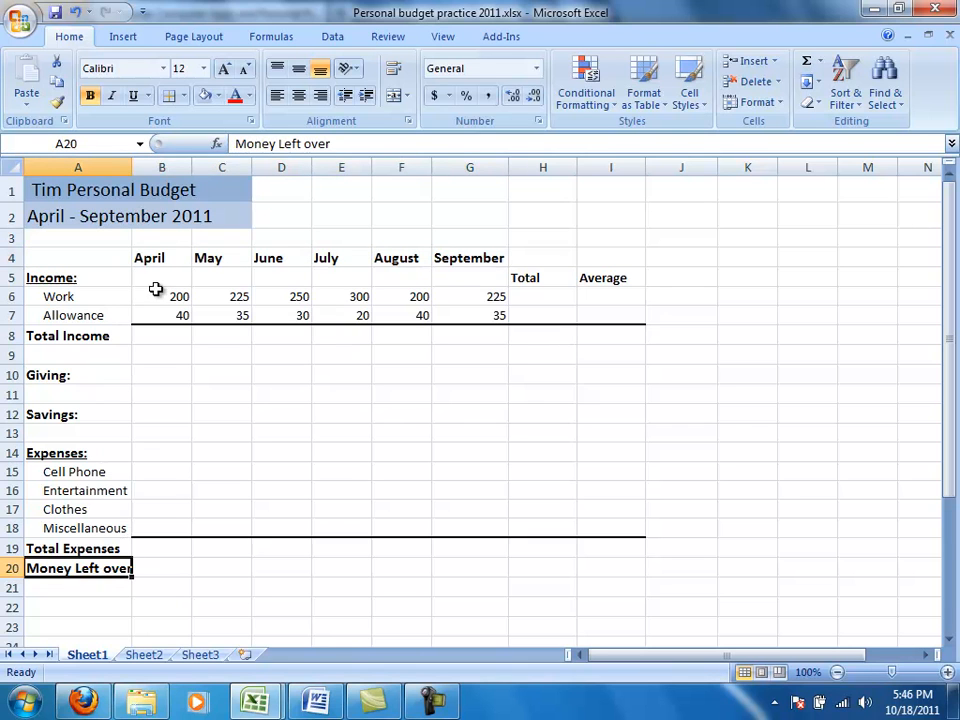
double_click(131, 164)
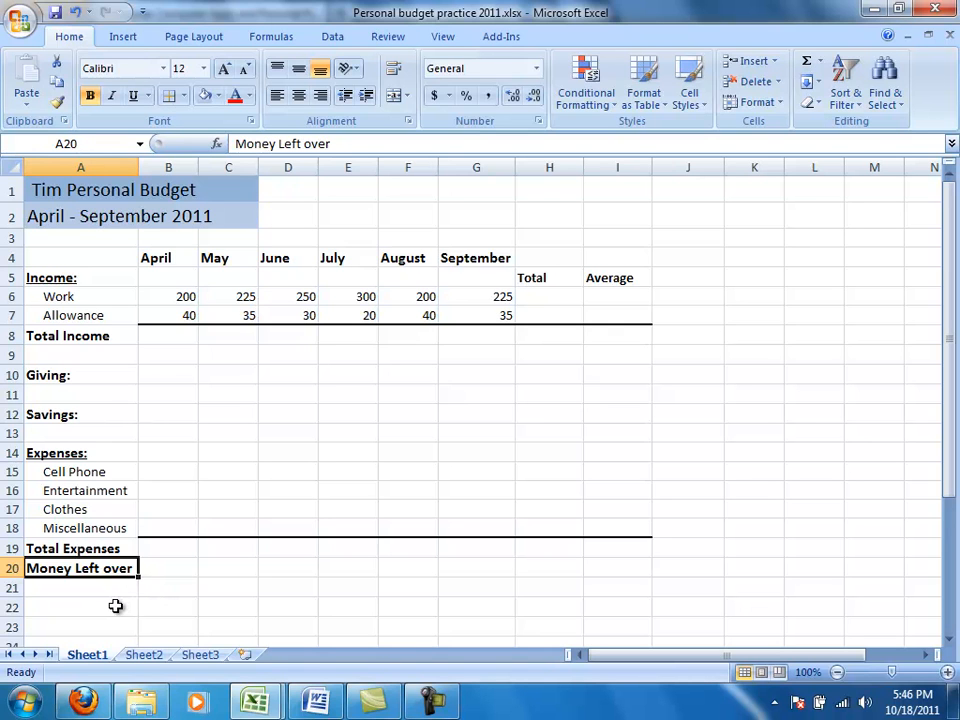
Step: Enter the labels "Giving %" in A22 and "Saving %" in A23
left_click(116, 606)
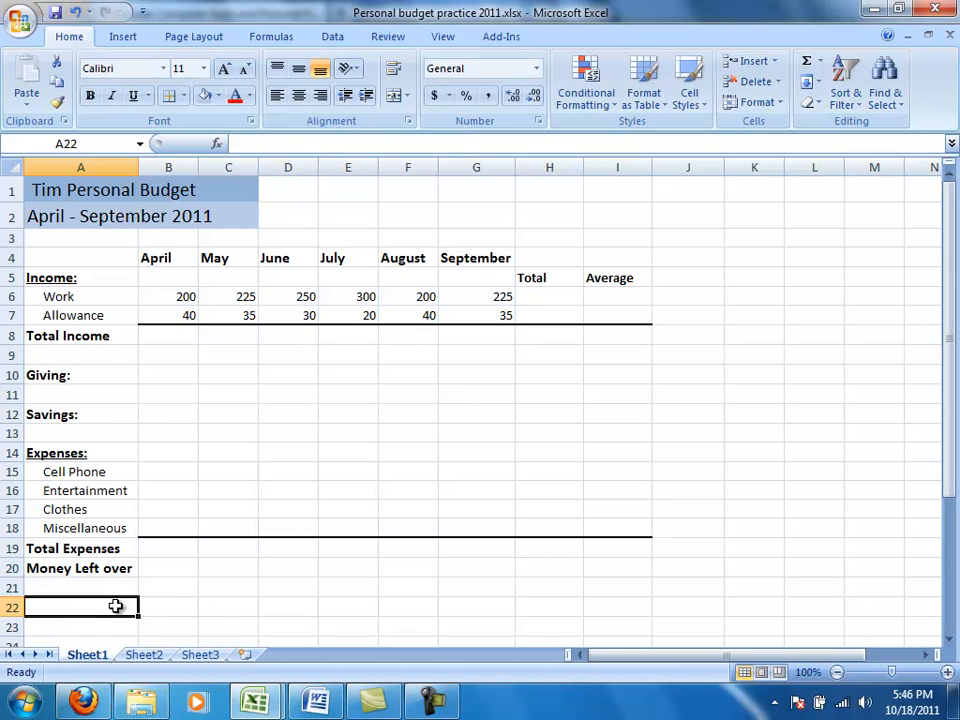
type("Gi")
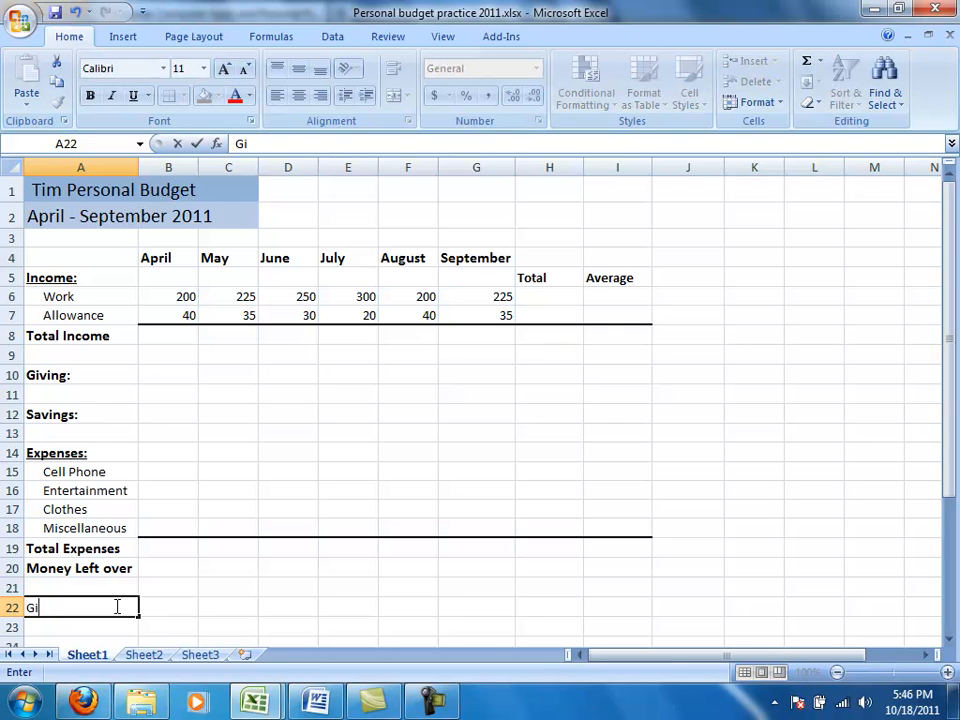
type("ving %")
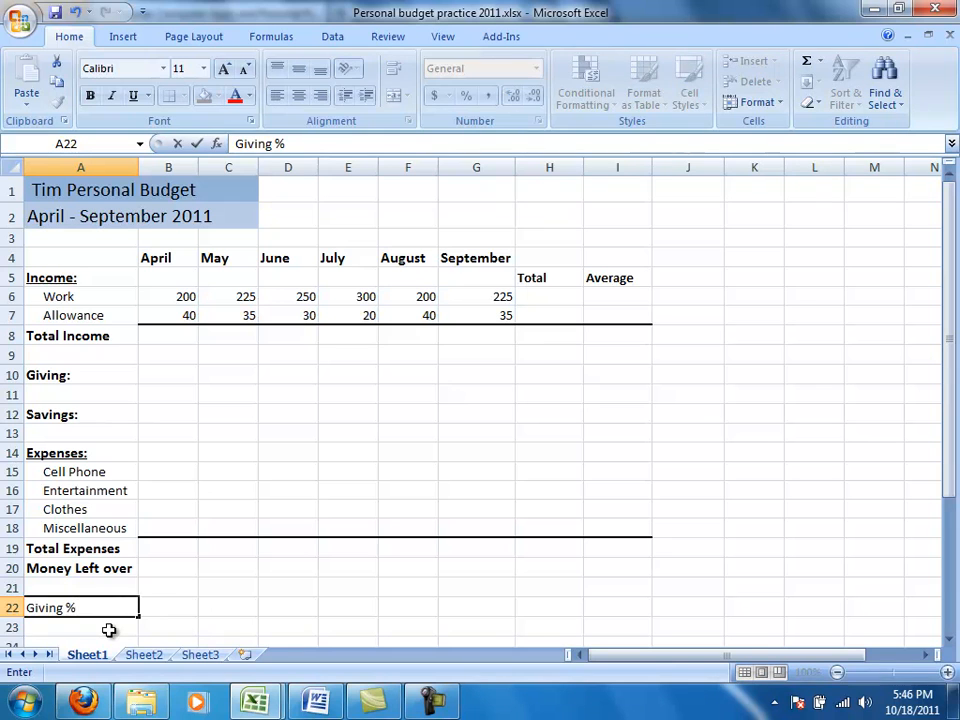
key("Return")
type("Saving")
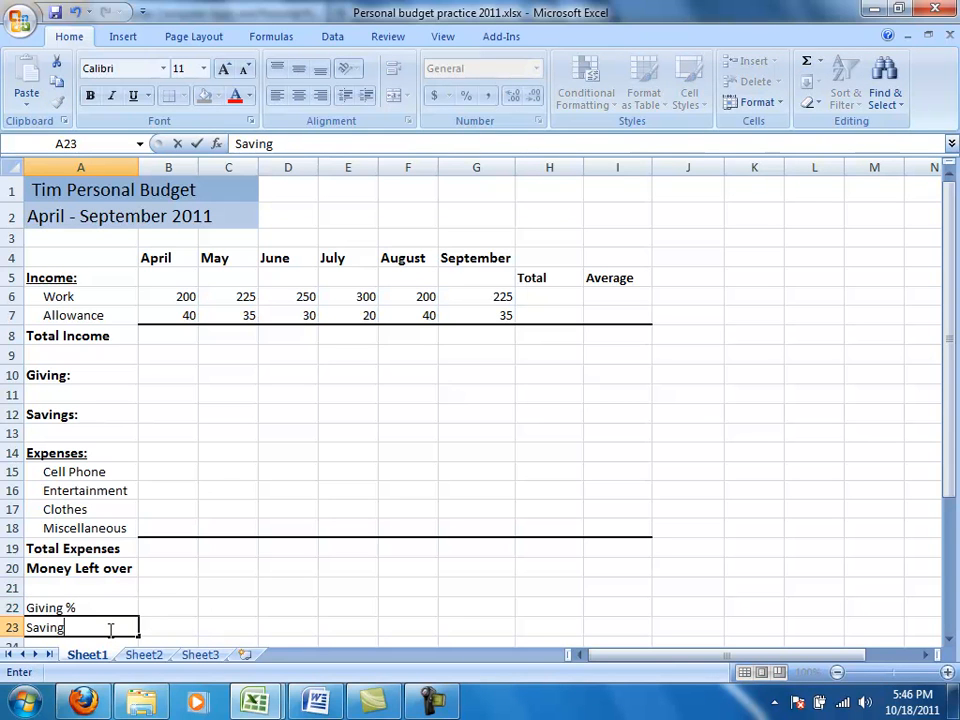
type(" %")
left_click(157, 606)
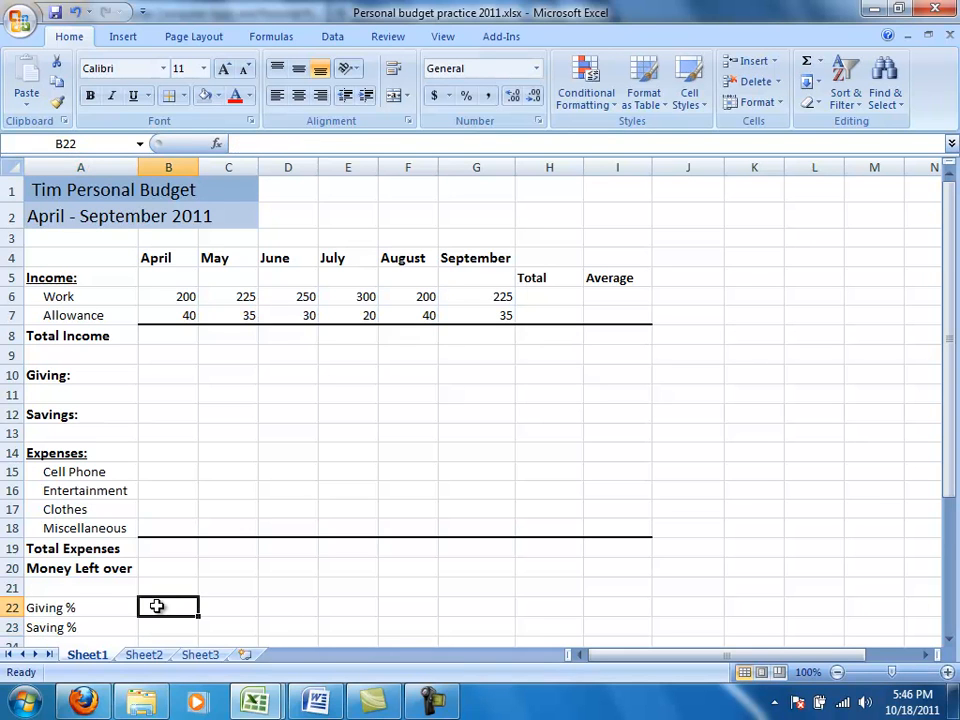
Step: Fill the cells A22:B23 with the orange theme color
left_click(88, 608)
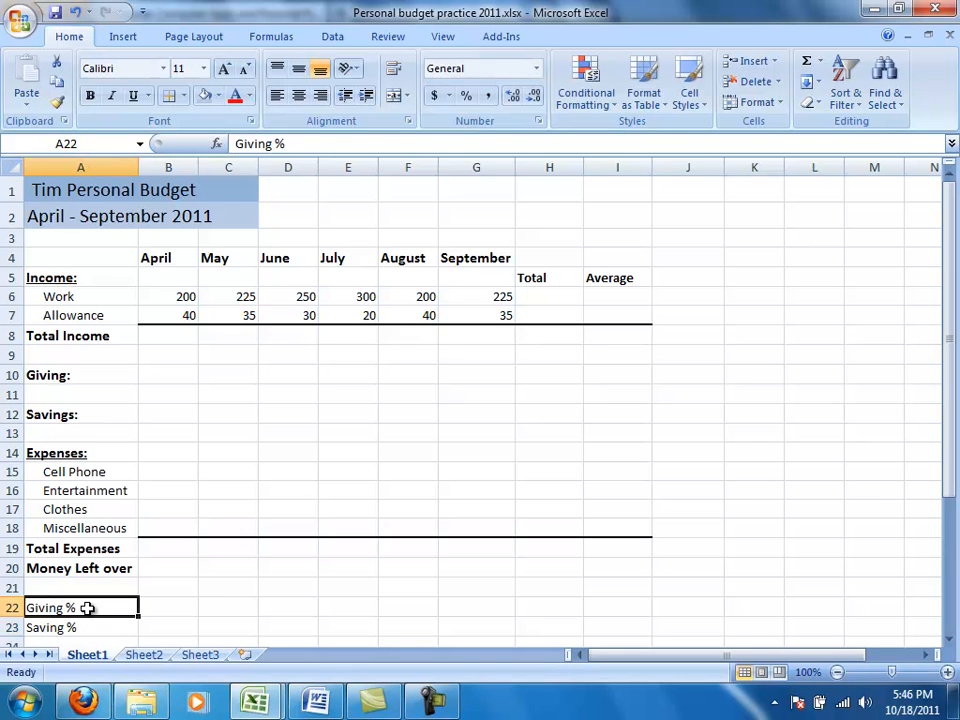
left_click_drag(186, 611, 111, 629)
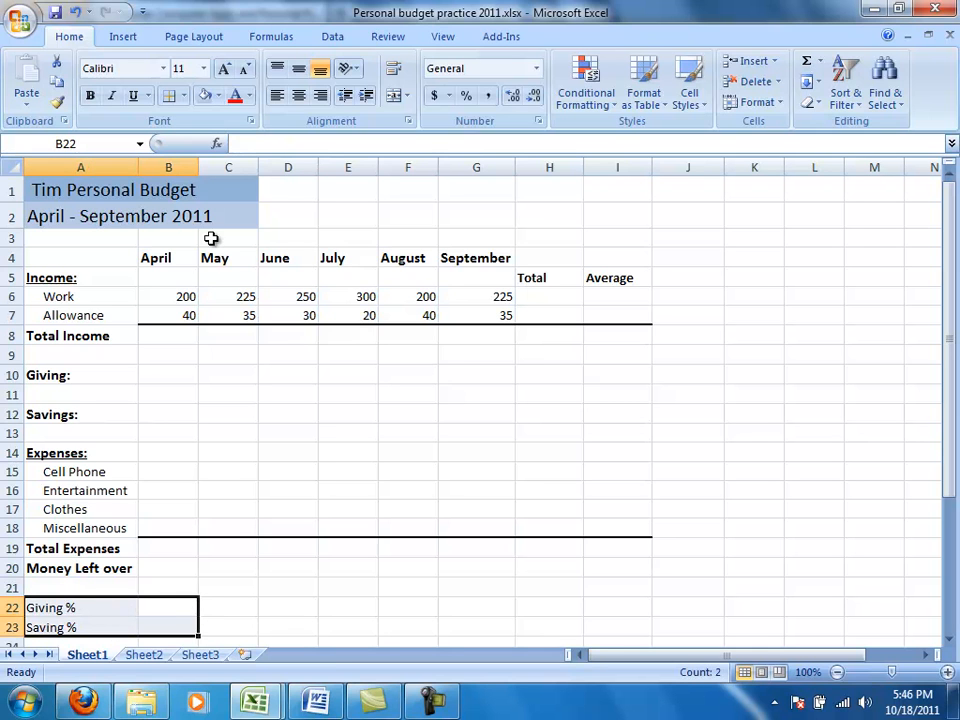
left_click(219, 95)
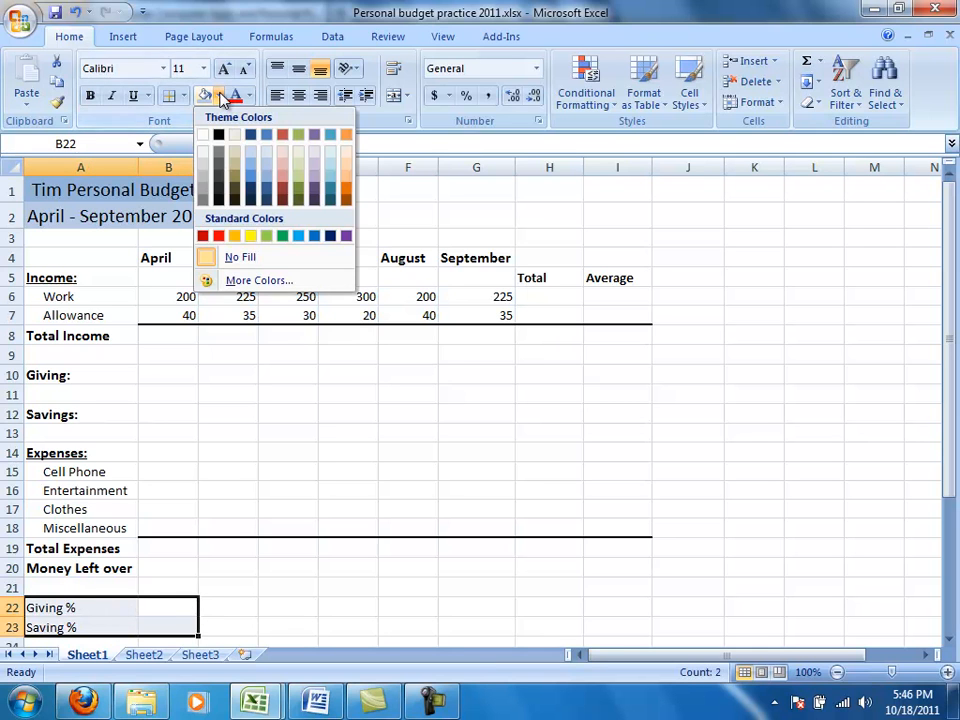
left_click(346, 135)
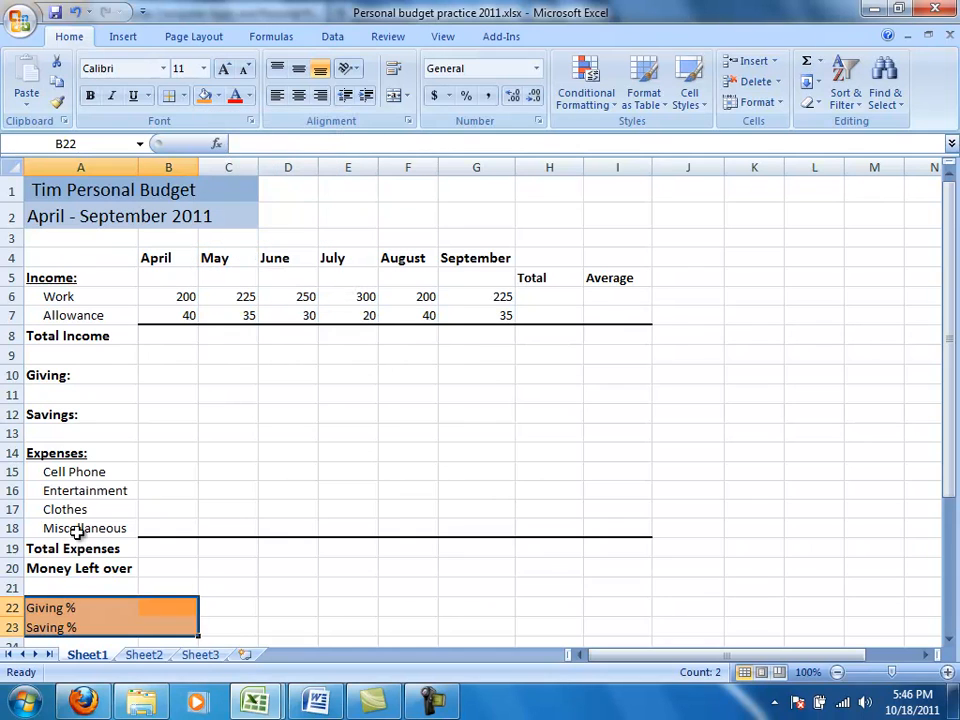
Step: Make the "Giving %" and "Saving %" labels in A22:A23 bold and set their font size to 12
left_click_drag(55, 610, 60, 620)
left_click(90, 95)
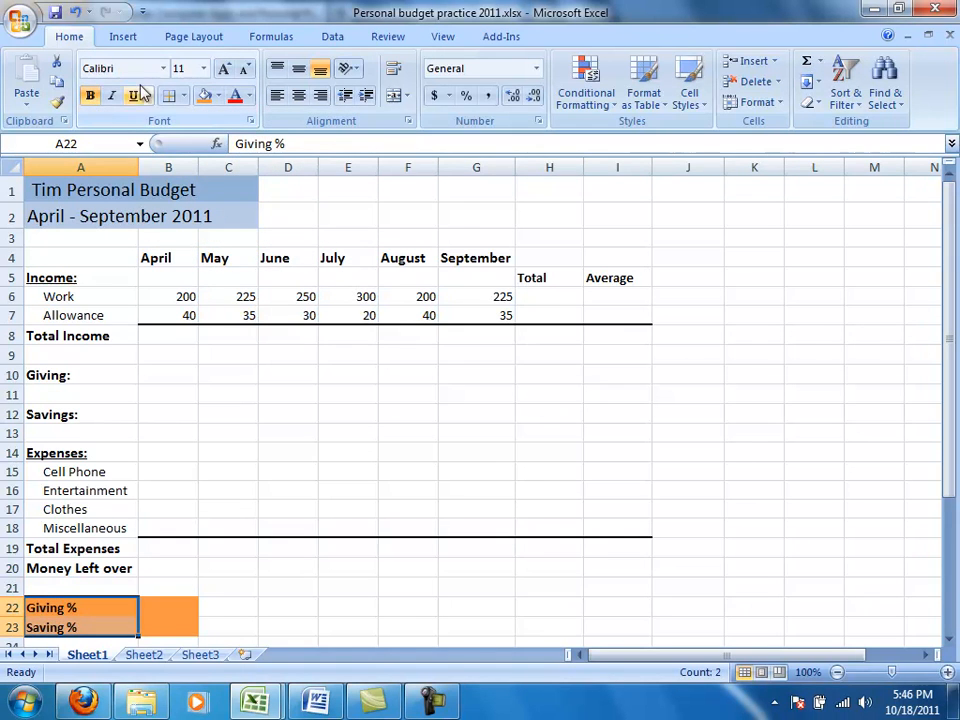
left_click(204, 68)
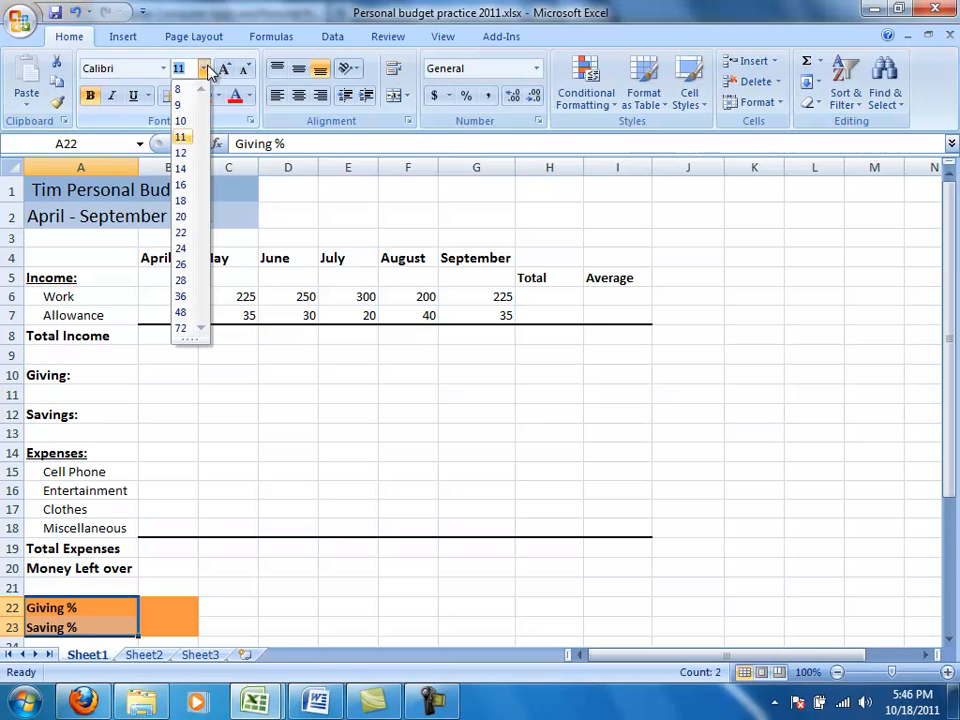
left_click(184, 153)
Step: Set the font size of cells B22:B23 to 12 and apply the percentage number format
left_click(167, 610)
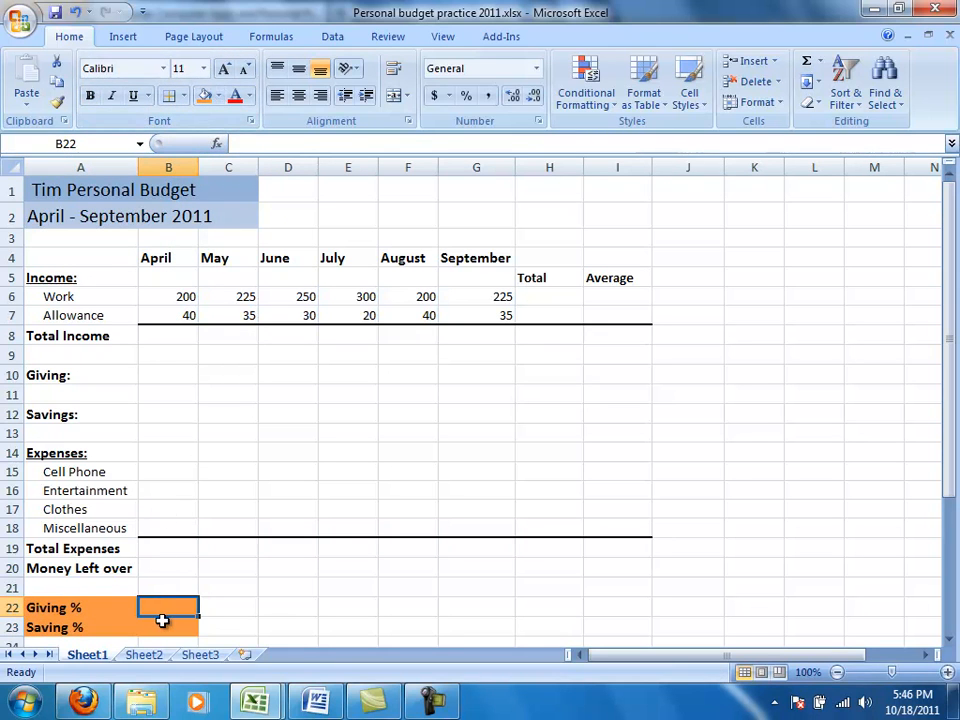
mouse_move(168, 610)
left_mouse_down()
mouse_move(165, 645)
mouse_move(169, 619)
left_mouse_up()
left_click(171, 602)
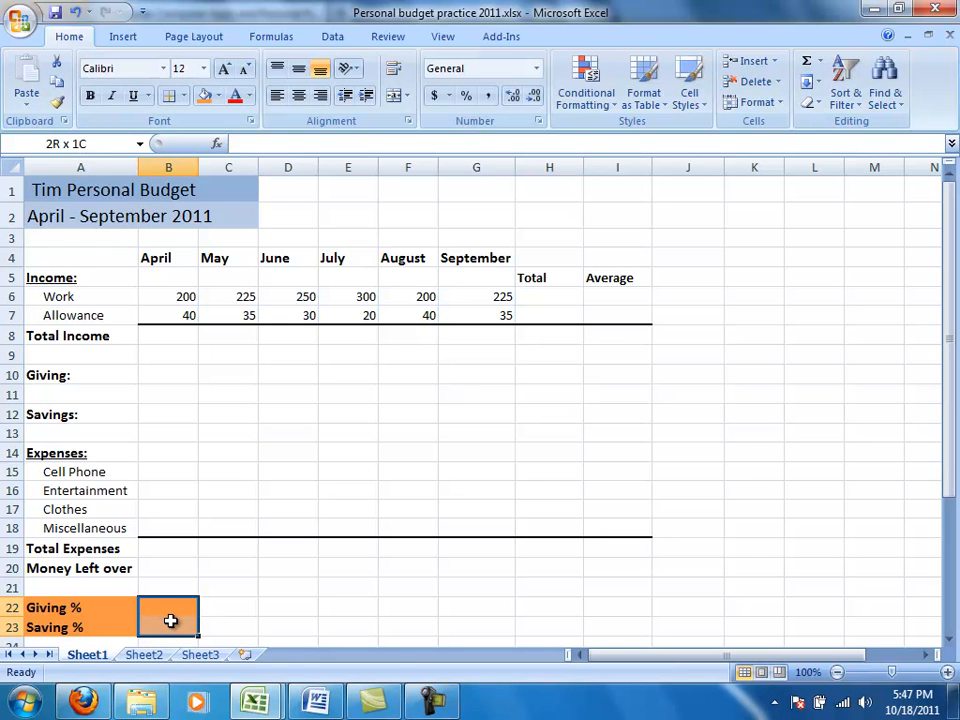
left_click(203, 68)
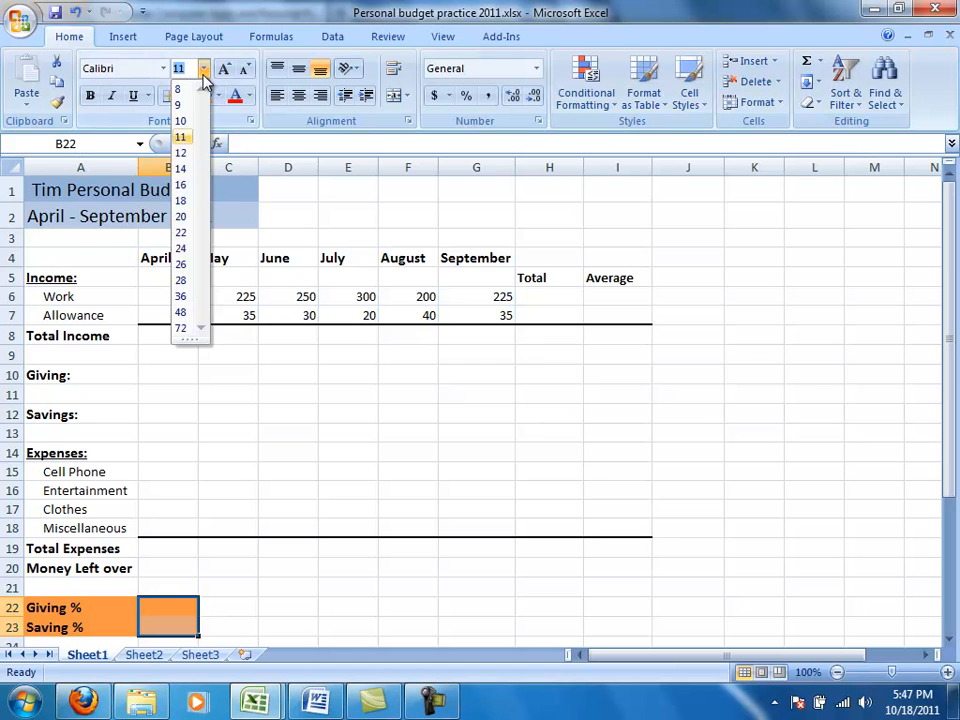
left_click(183, 153)
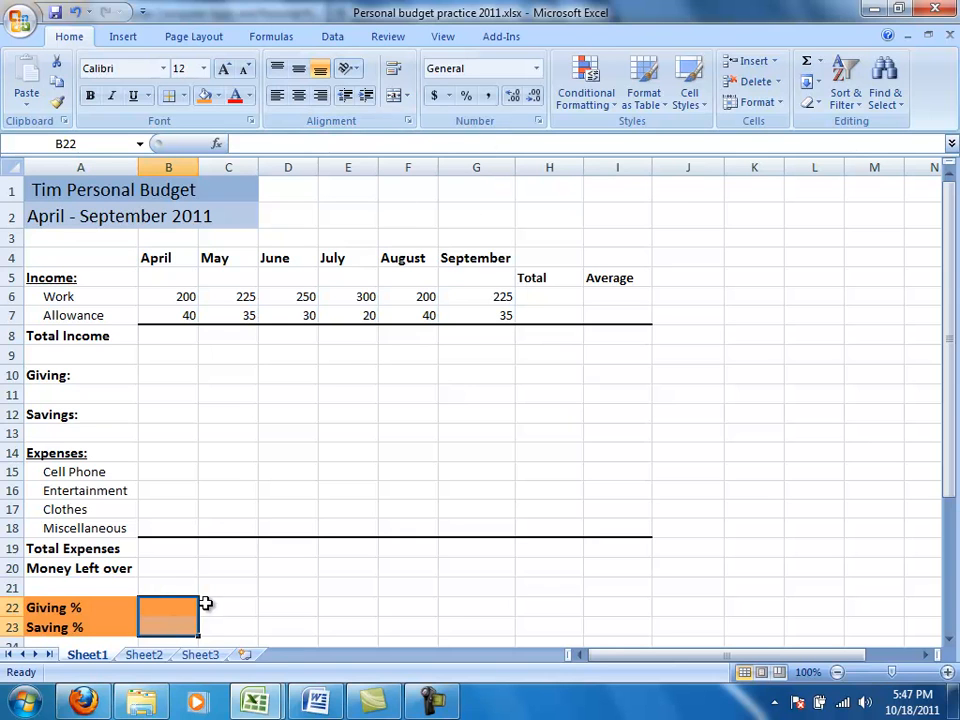
left_click(468, 96)
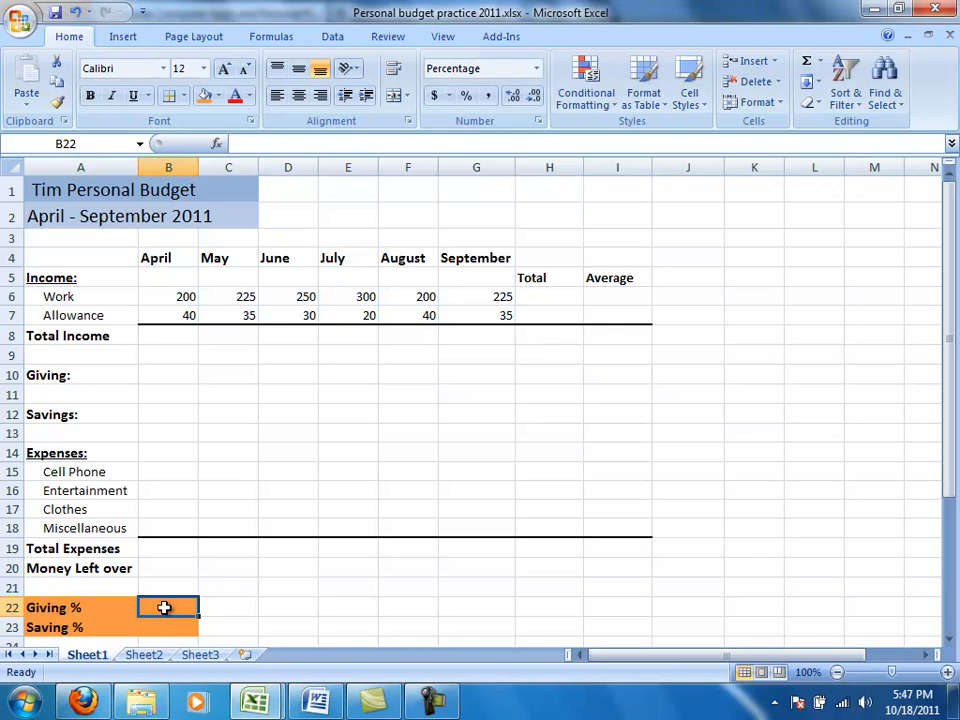
Step: Enter 10% as the giving percentage in B22 and 15% as the saving percentage in B23
type("10")
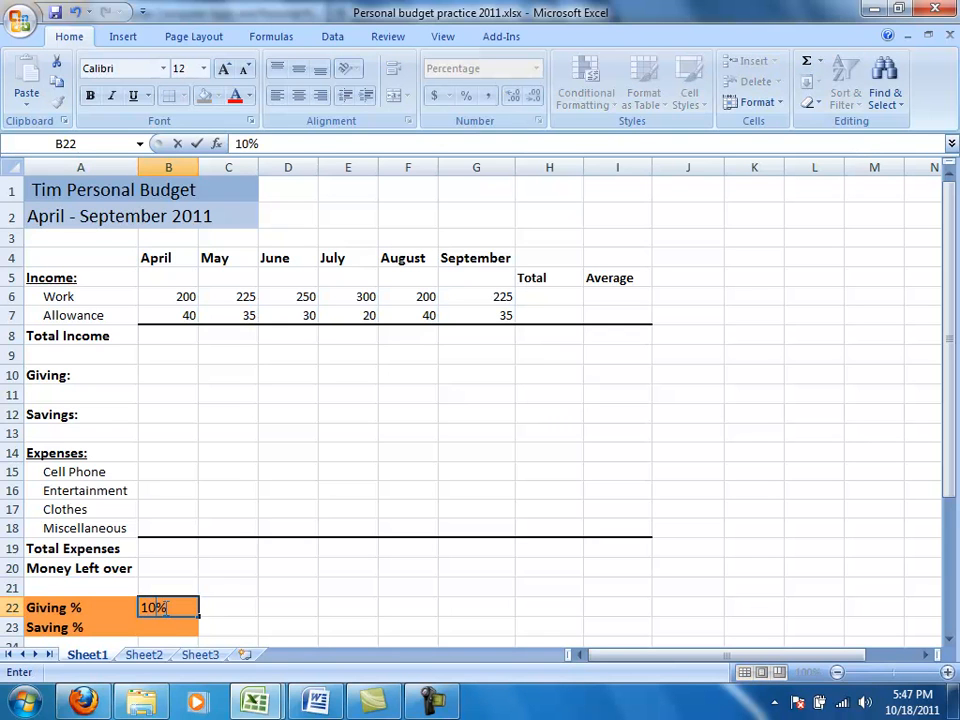
left_click(174, 626)
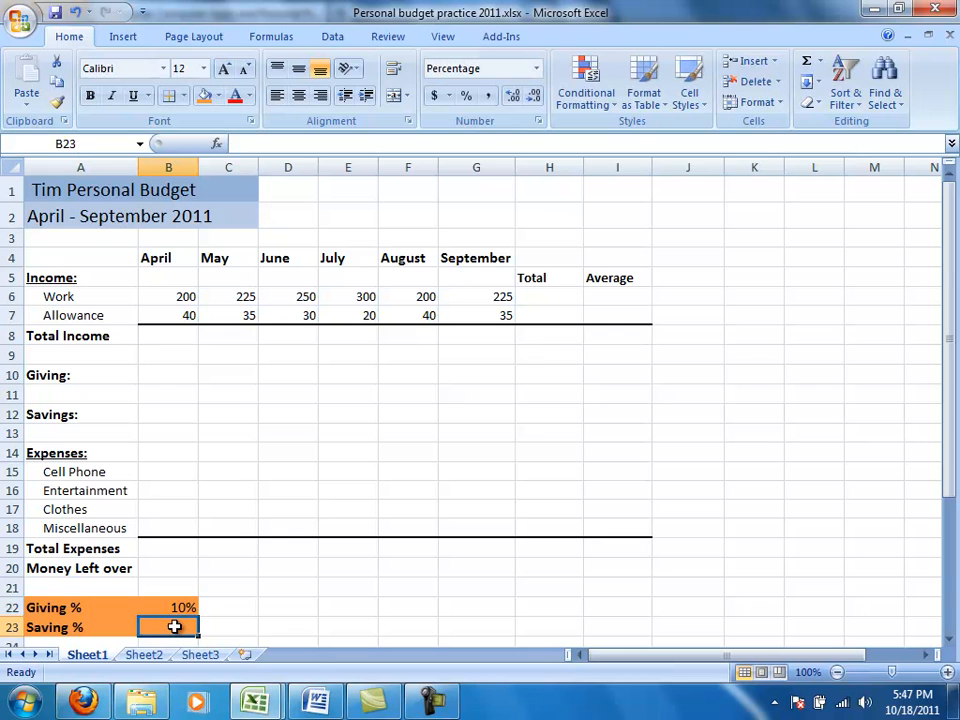
type("15")
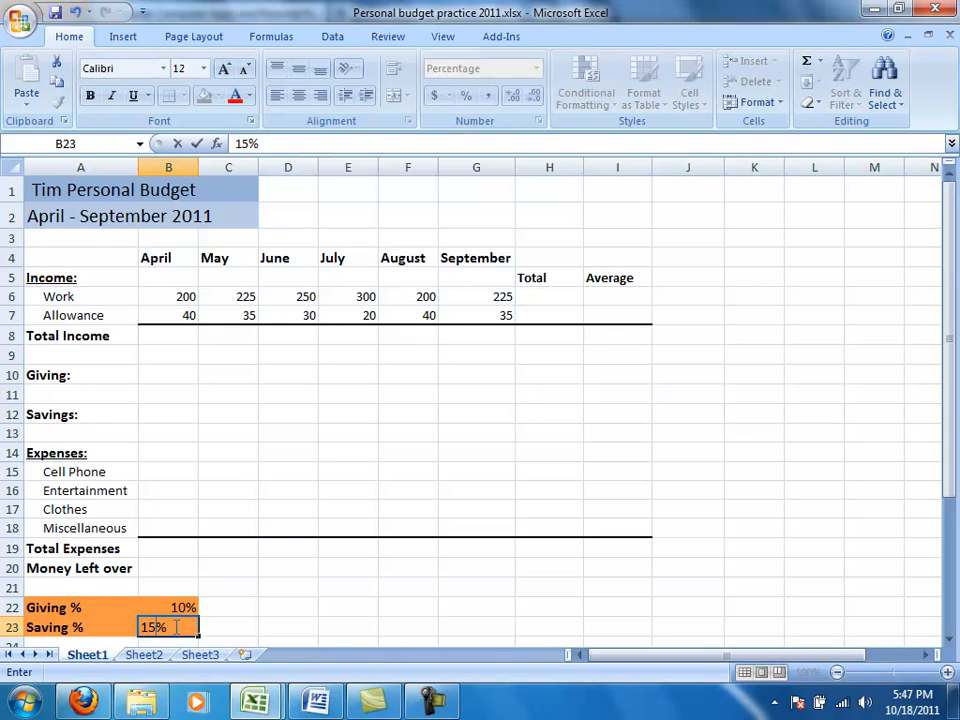
left_click(221, 604)
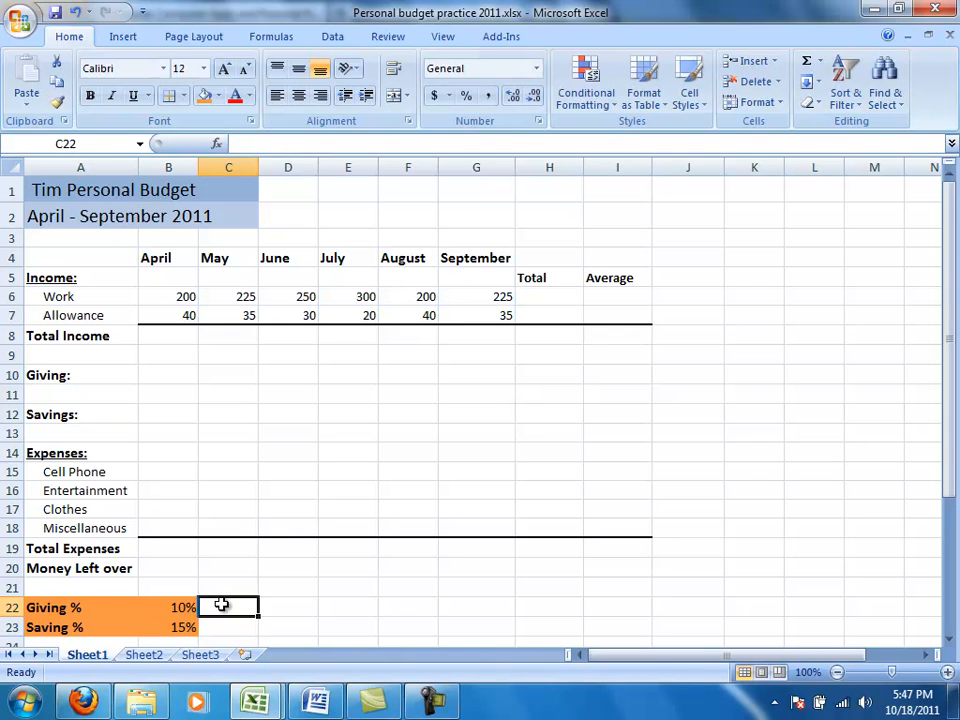
left_click(180, 606)
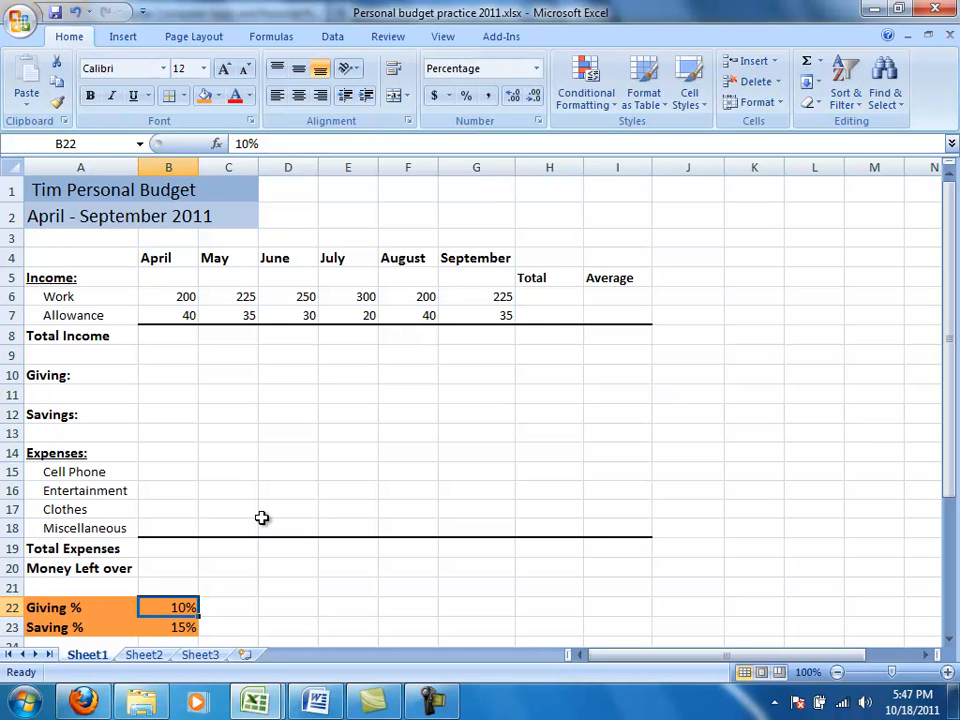
Step: Calculate April's total income in B8 with the addition formula =B6+B7
left_click(169, 337)
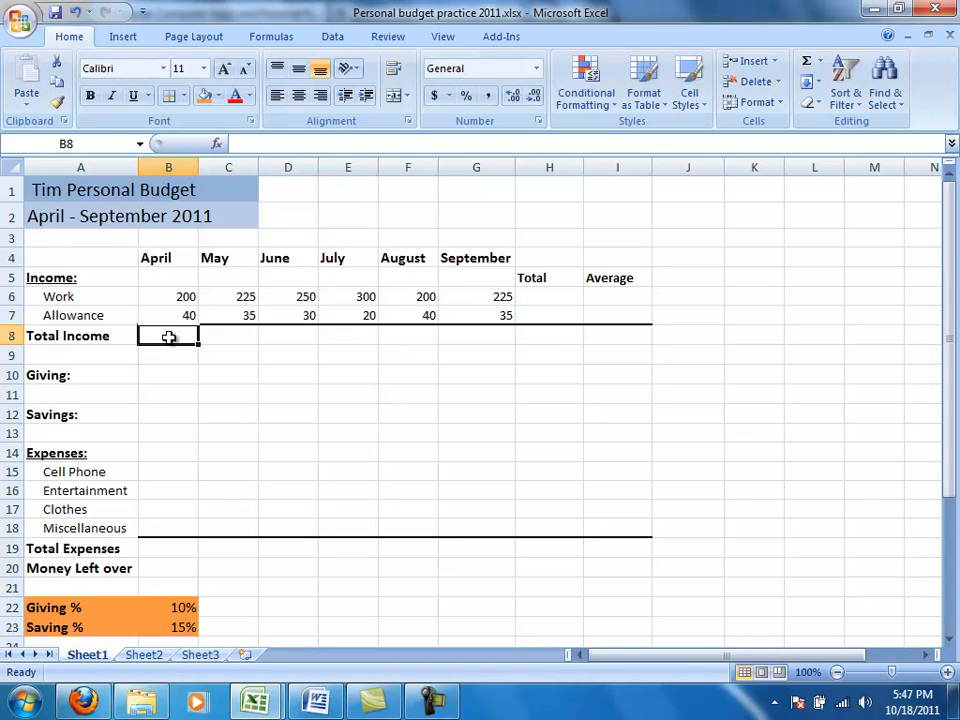
type("+")
key("BackSpace")
type("=")
left_click(171, 299)
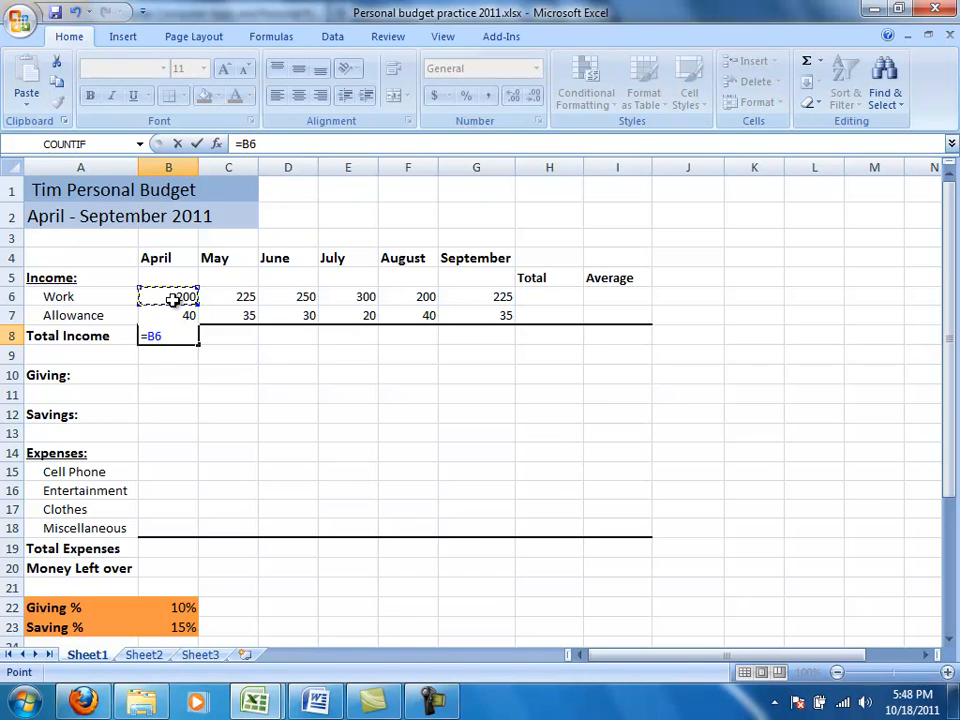
type("+")
left_click(173, 317)
key("Return")
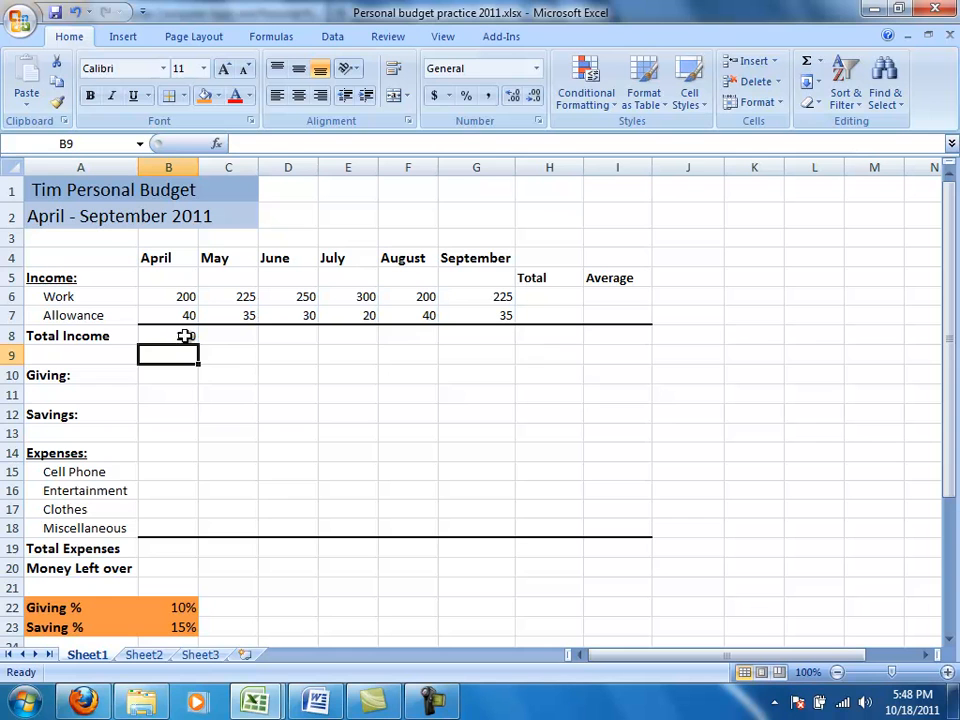
Step: Replace the April total income formula in B8 with =SUM(B6:B7)
left_click(179, 334)
type("=SU")
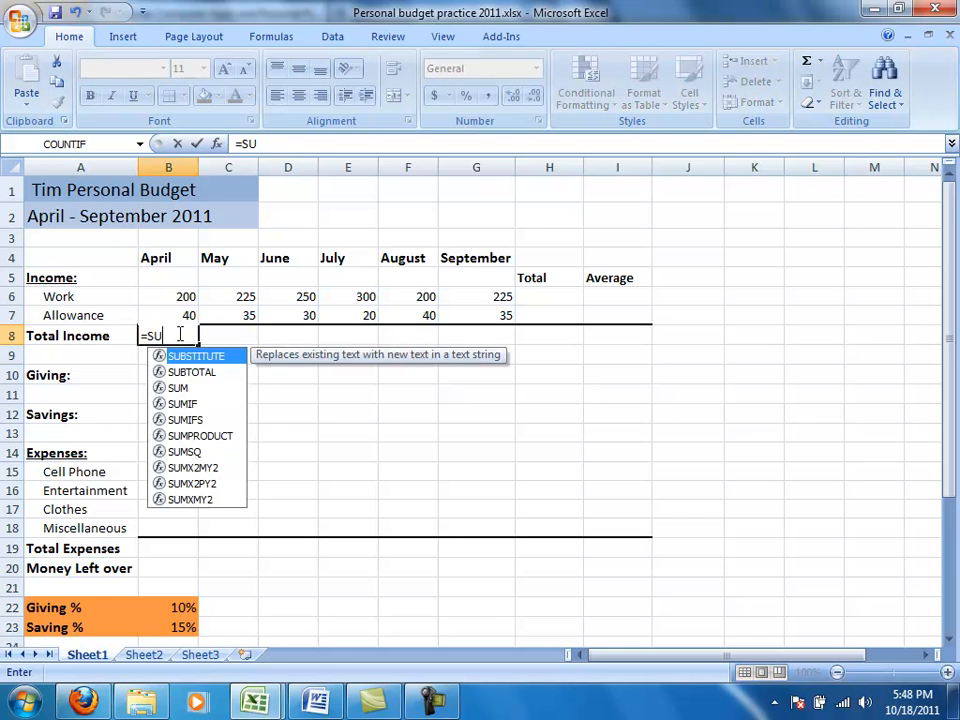
type("M(")
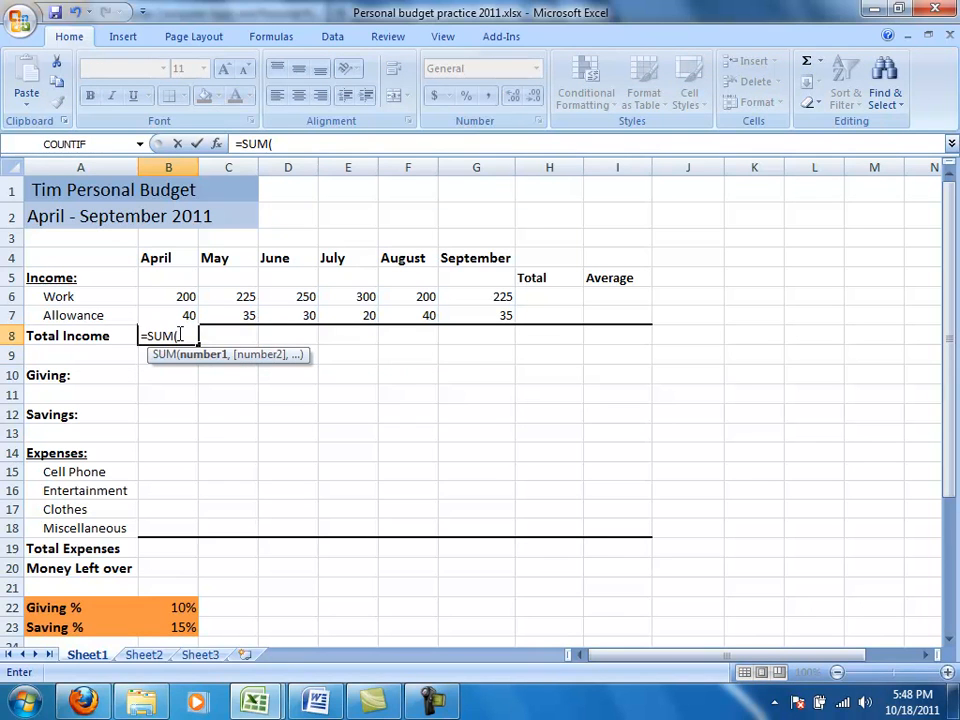
left_click_drag(180, 300, 178, 312)
type(")")
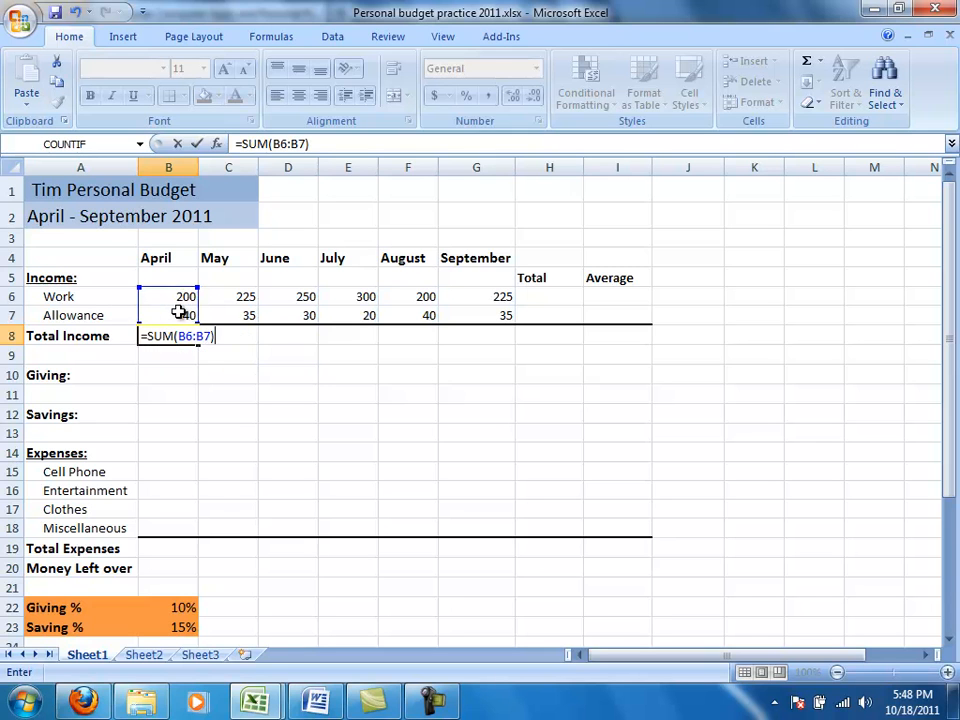
key("Return")
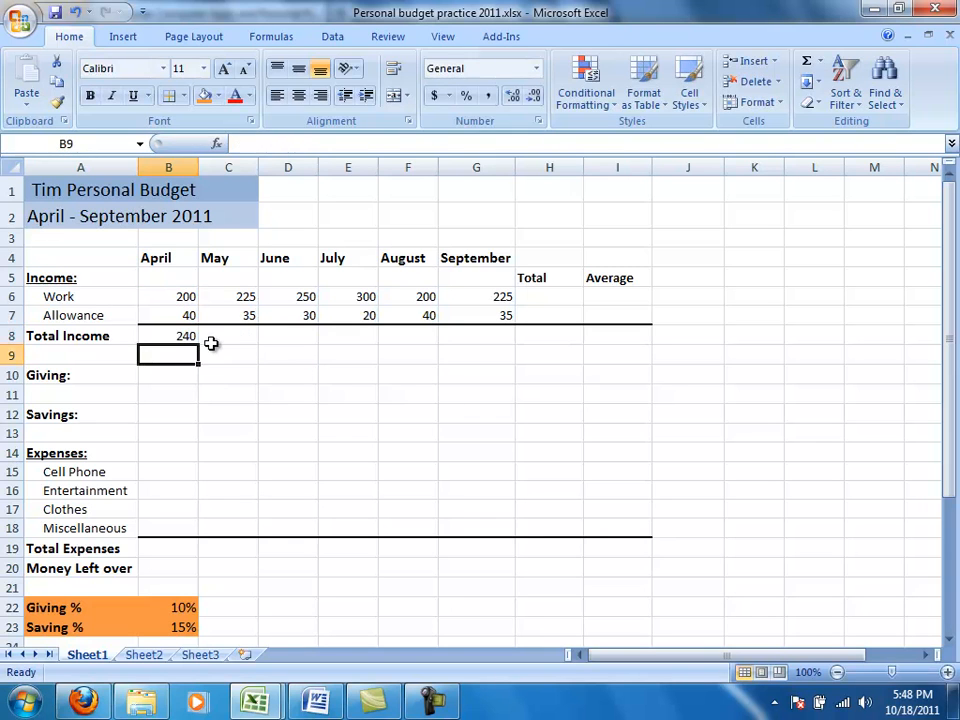
Step: Copy the total income formula from B8 across to September in G8 and check the April and May formulas
left_click(188, 335)
left_click_drag(199, 345, 525, 330)
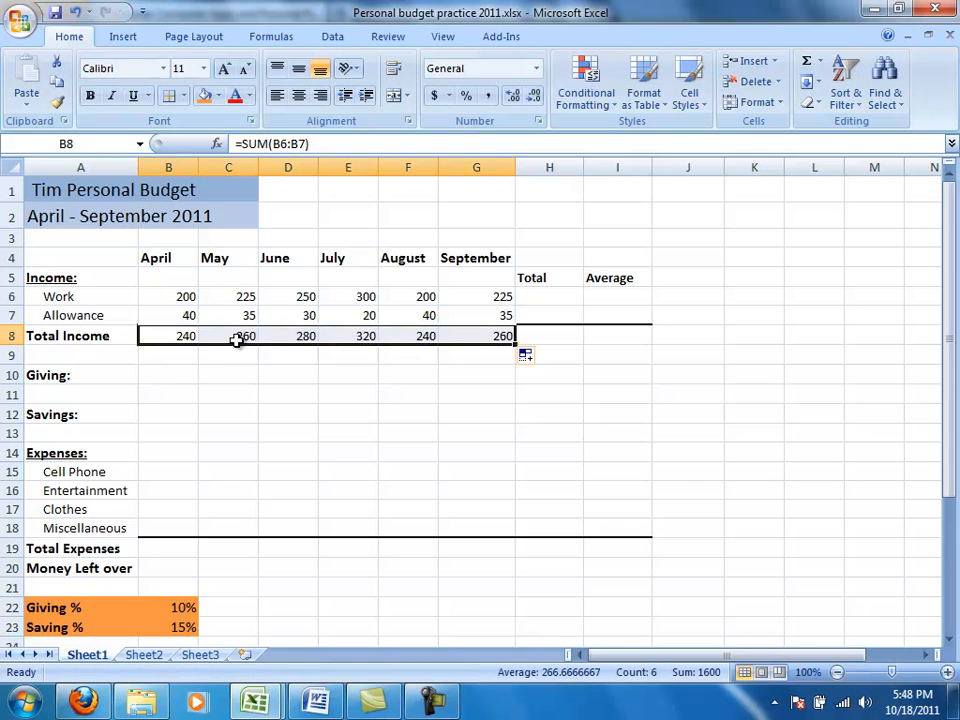
left_click(184, 338)
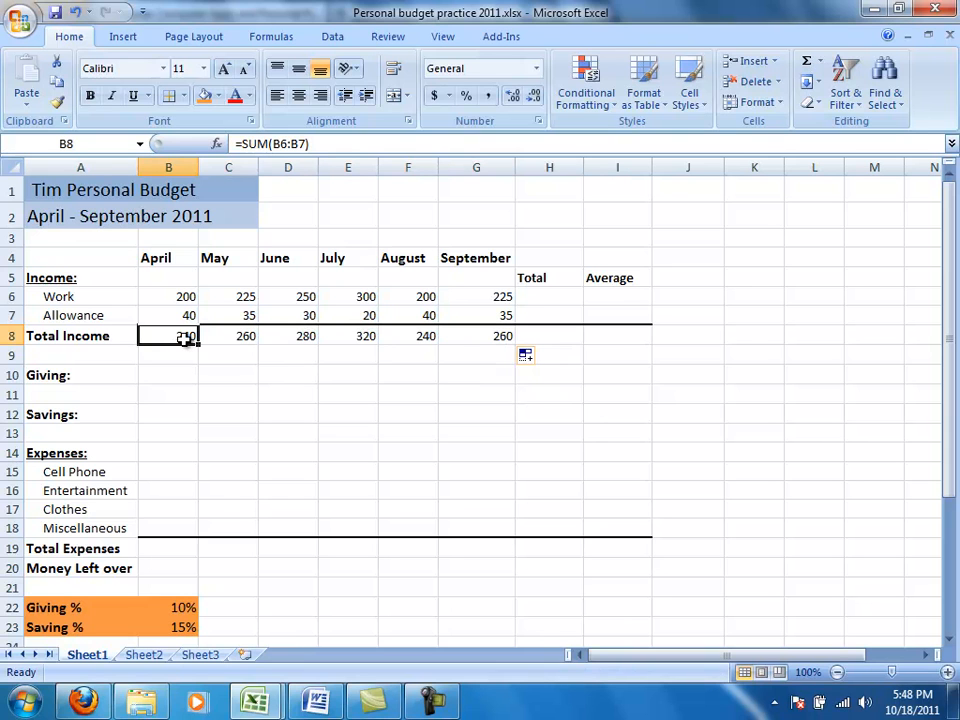
left_click(227, 339)
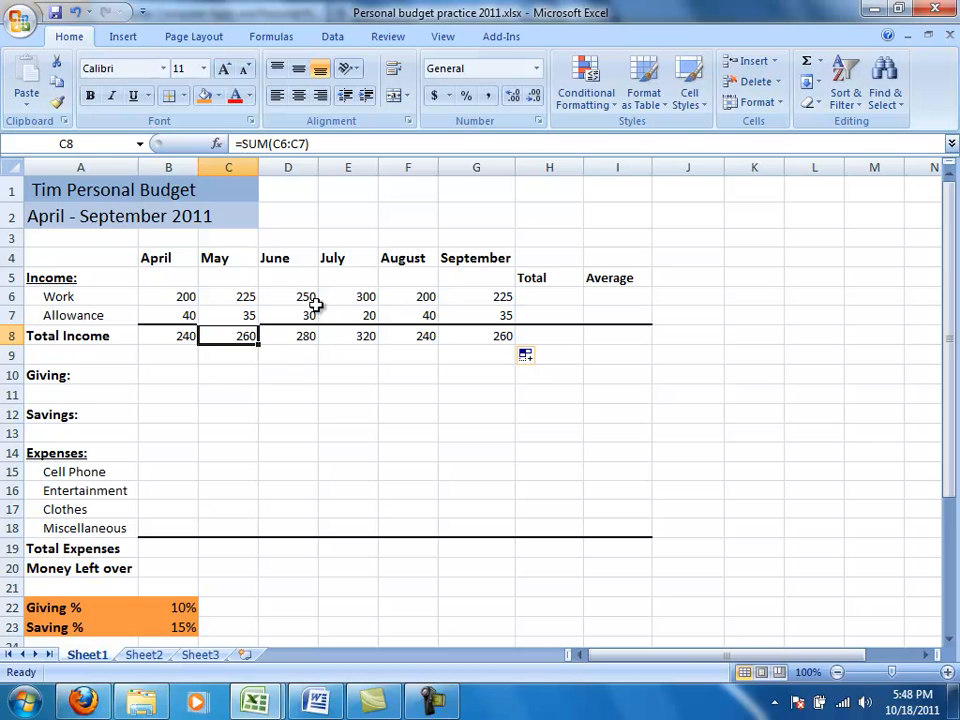
Step: Total the Work income in H6 with =SUM(B6:G6) and copy the formula down to the Allowance row in H7
left_click(560, 295)
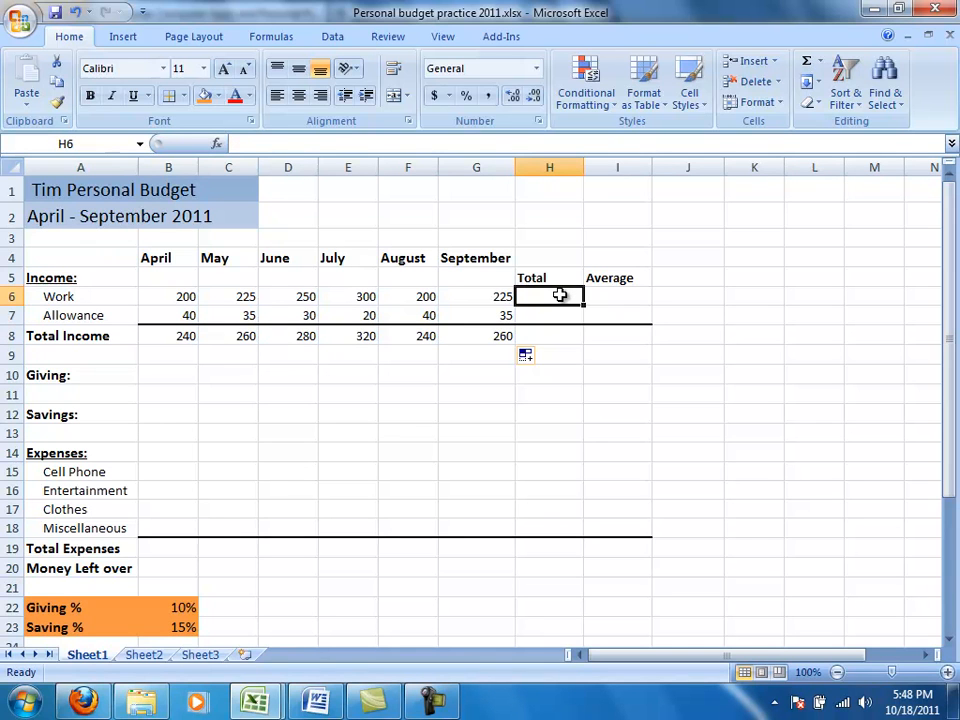
type("=SUM(")
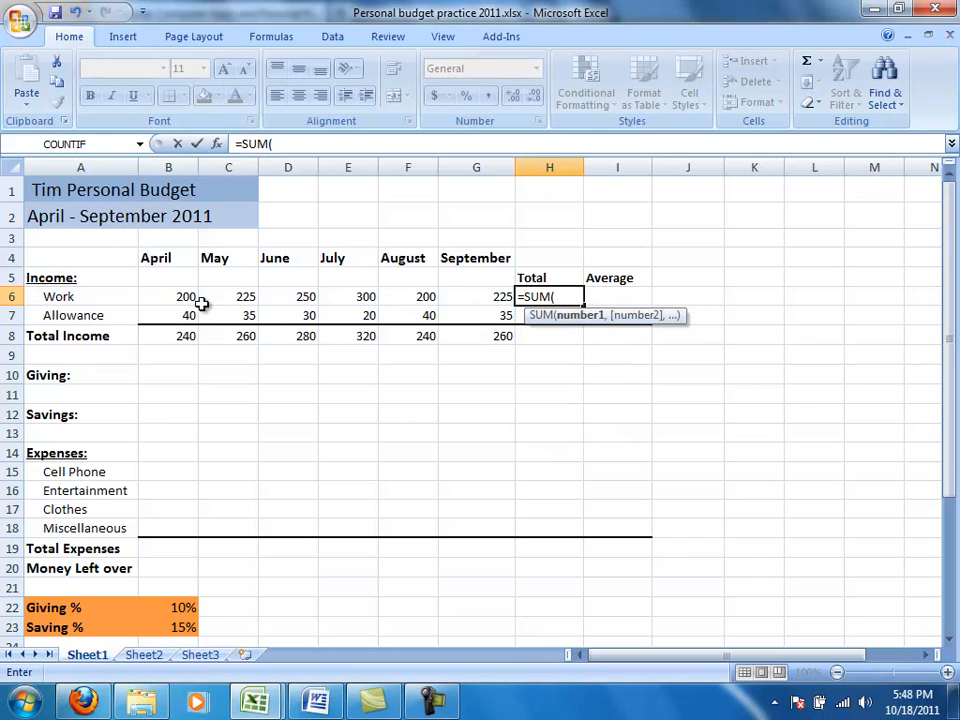
left_click_drag(182, 297, 475, 301)
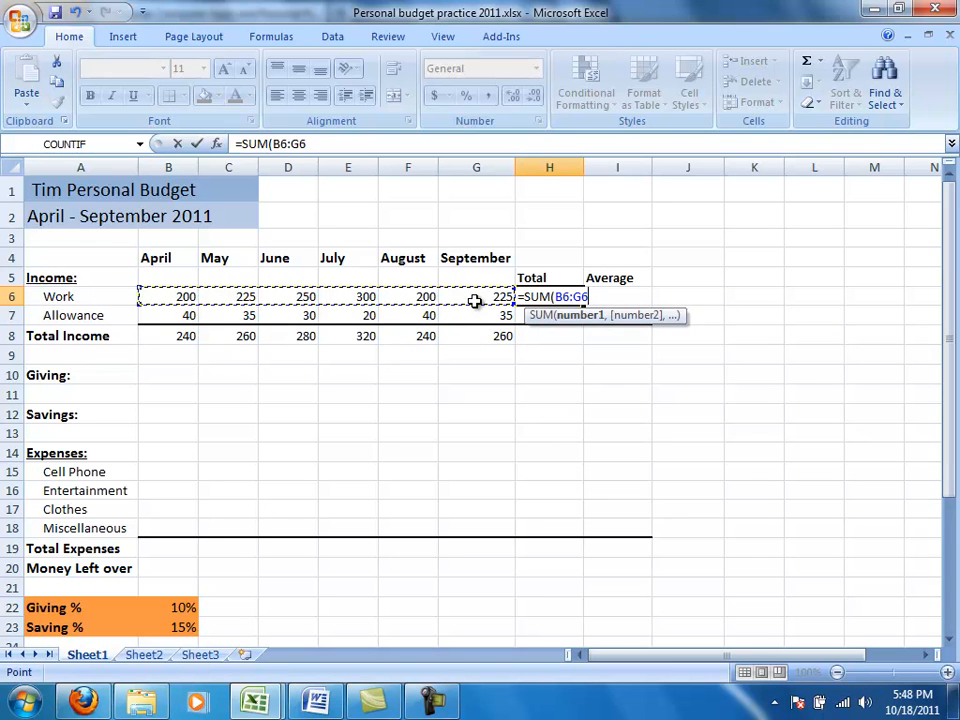
key("Return")
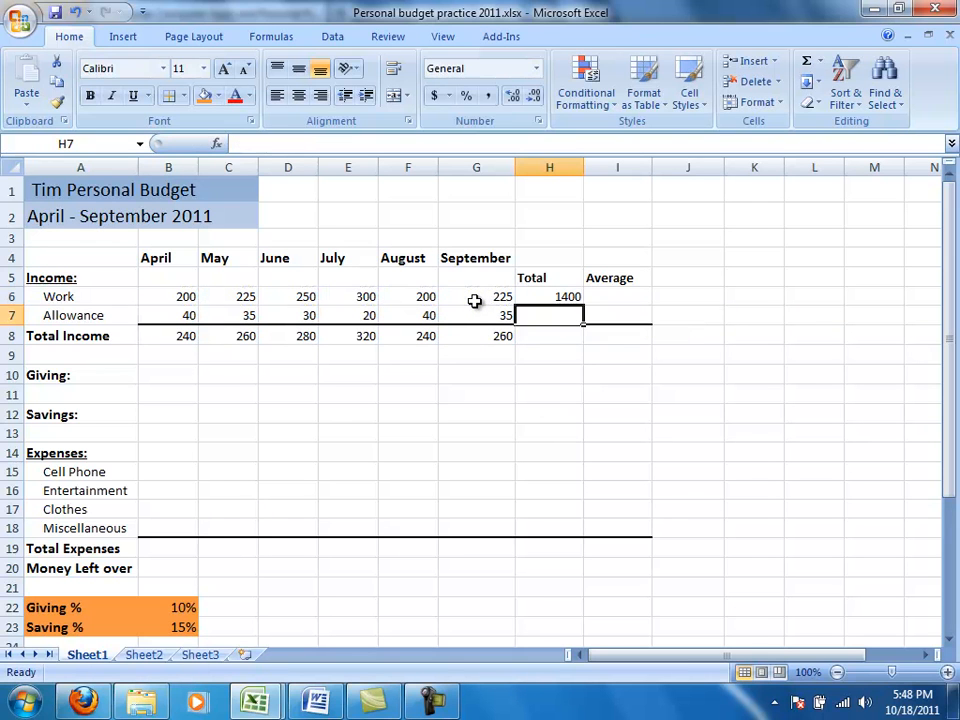
left_click(558, 297)
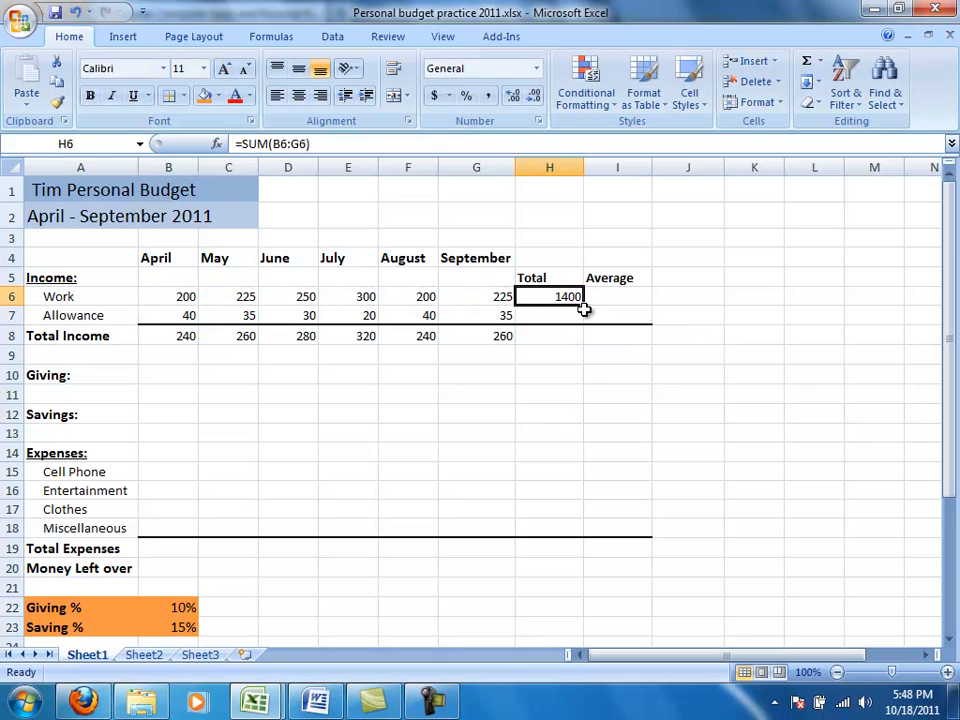
left_click_drag(586, 305, 589, 322)
left_click(570, 297)
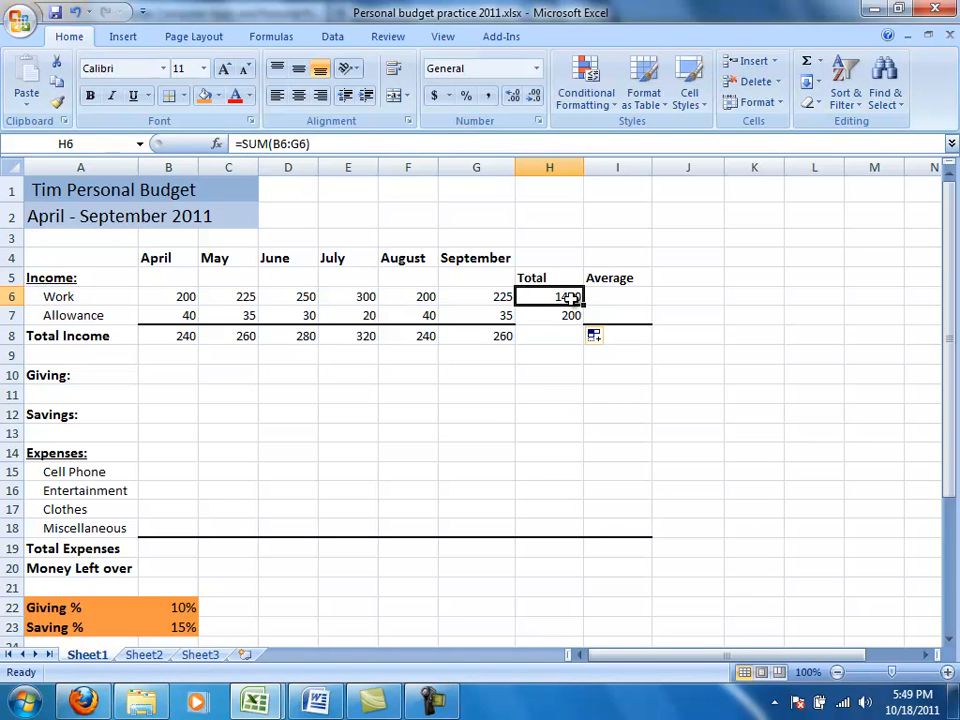
left_click(570, 318)
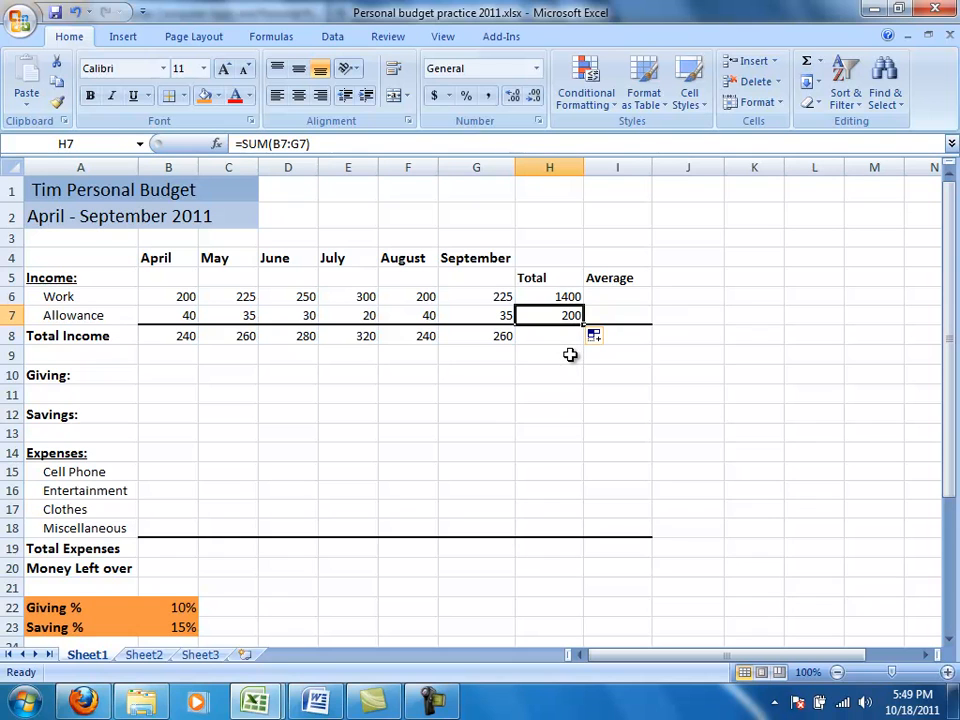
Step: Average the Work income in I6 with =AVERAGE(B6:G6) and copy the formula down to the Allowance row in I7
left_click(607, 297)
type("=")
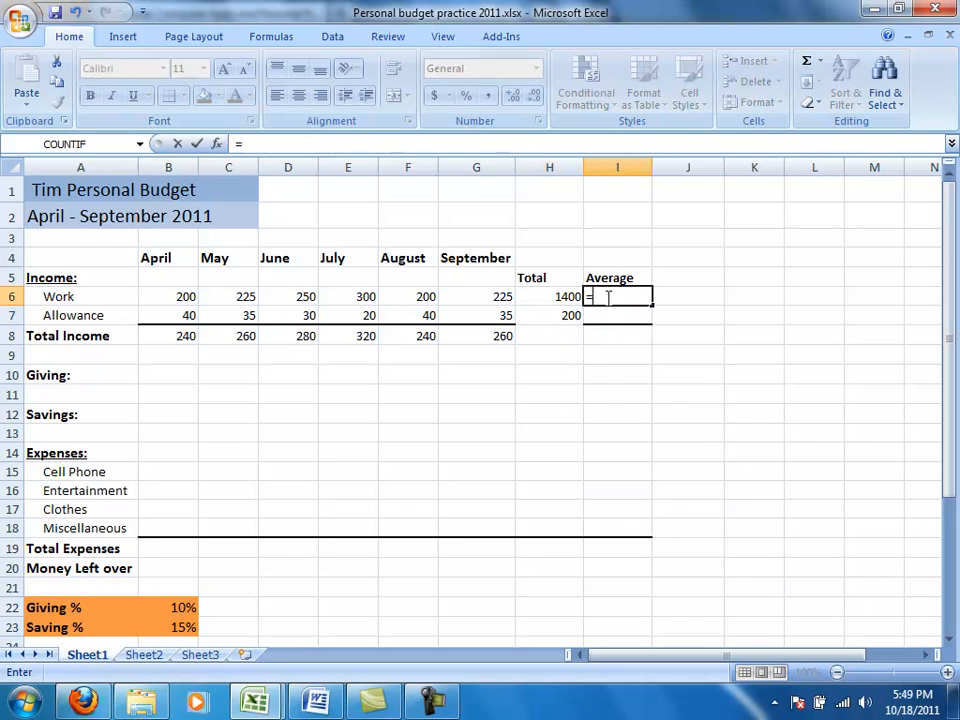
type("AVERAGE")
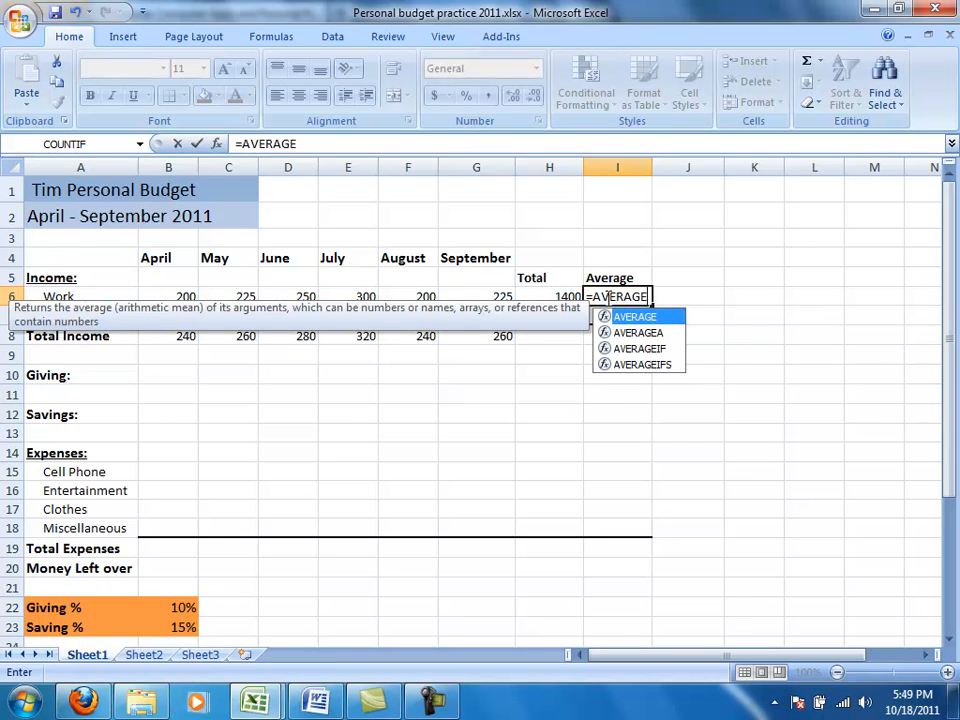
double_click(641, 318)
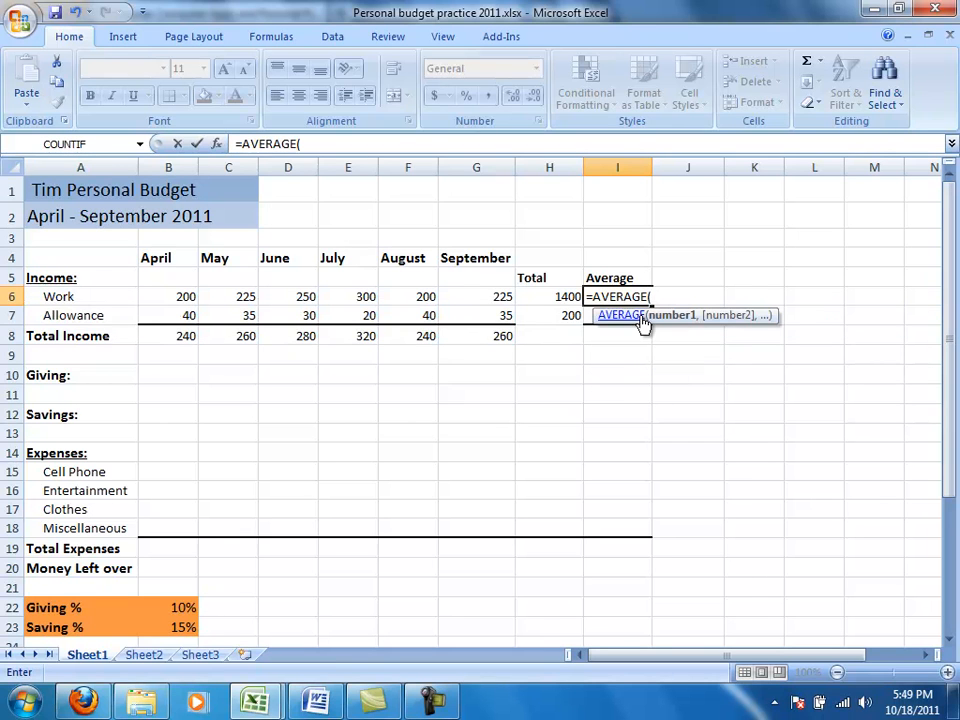
left_click_drag(190, 293, 464, 293)
key("Return")
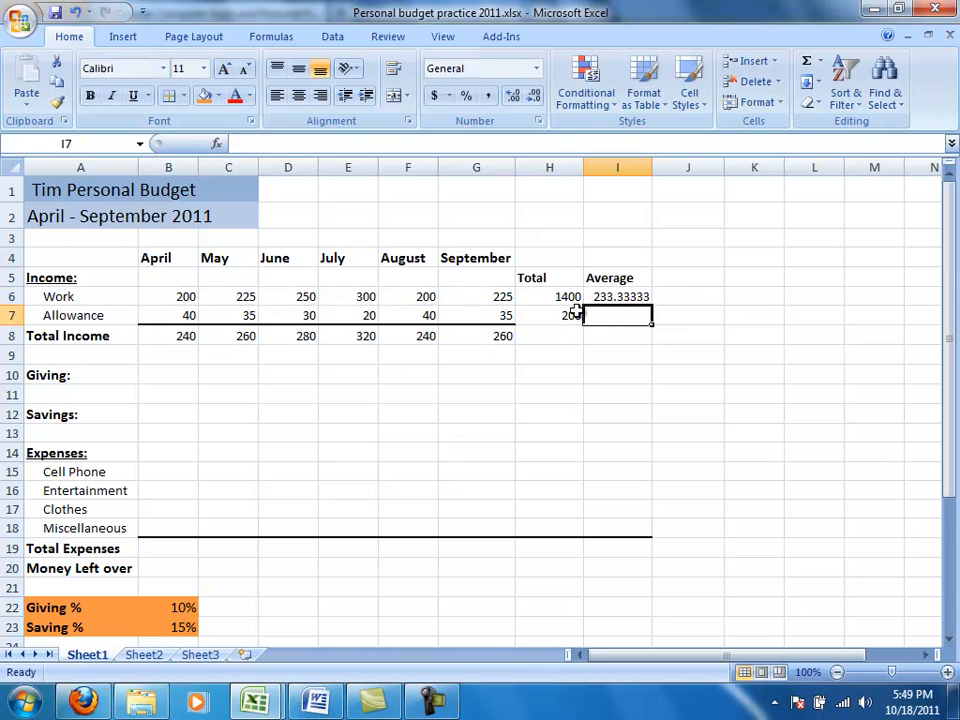
left_click(616, 296)
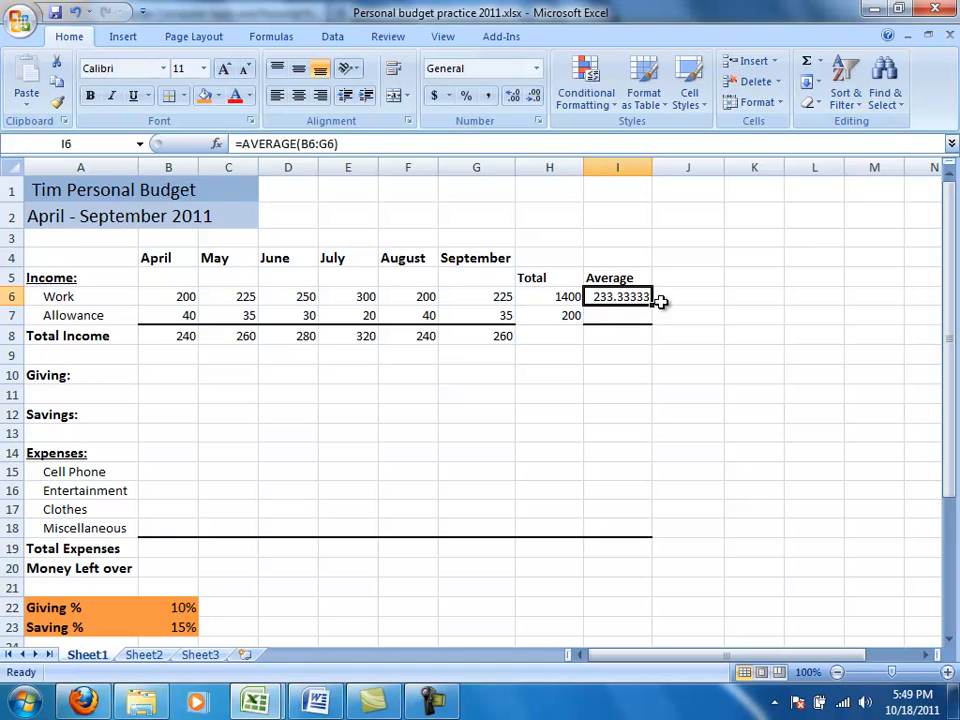
left_click_drag(651, 305, 650, 323)
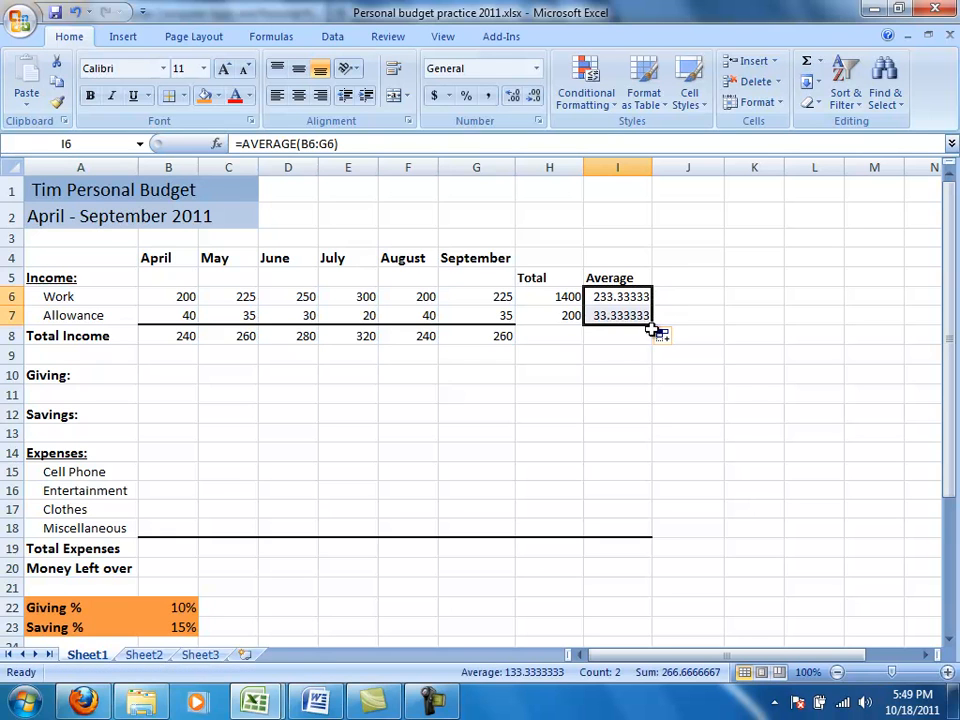
left_click(578, 335)
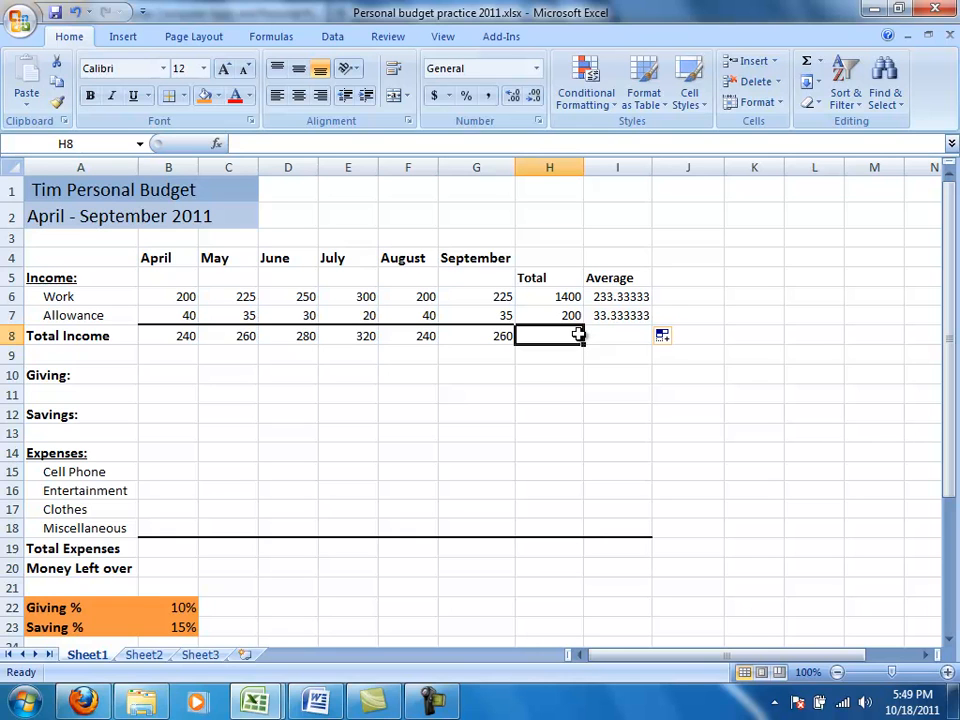
left_click(160, 292)
left_click_drag(160, 292, 584, 522)
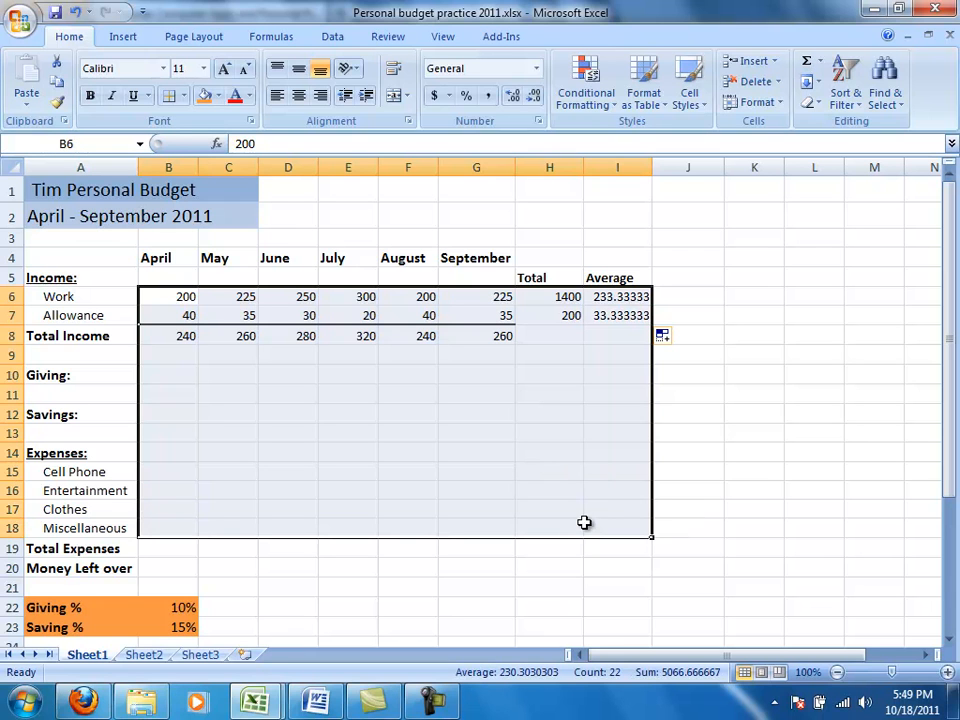
left_click(538, 70)
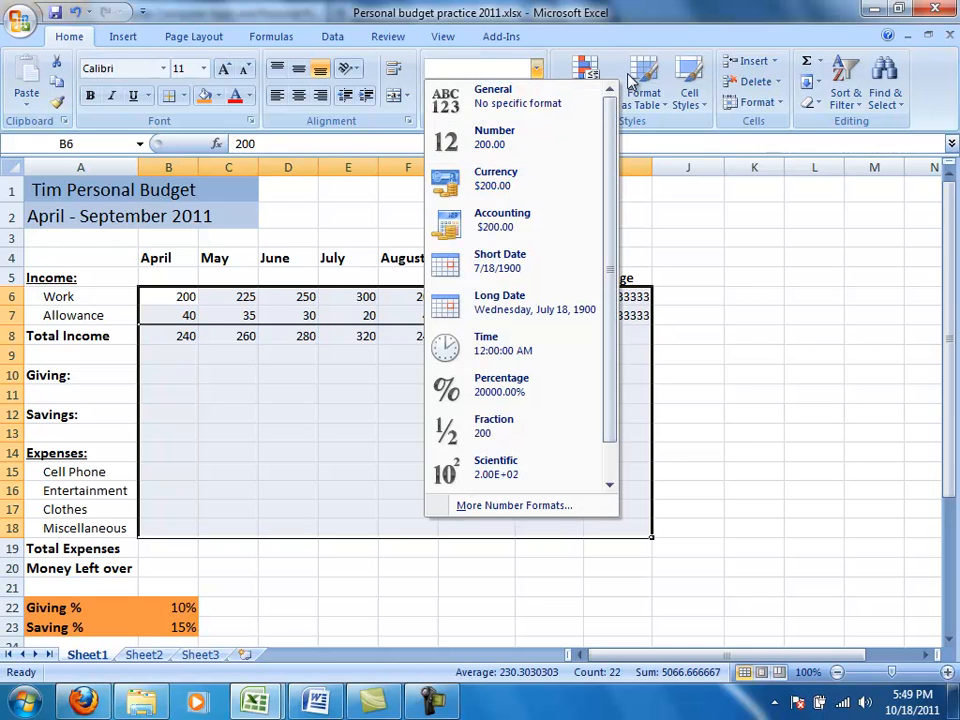
left_click(524, 37)
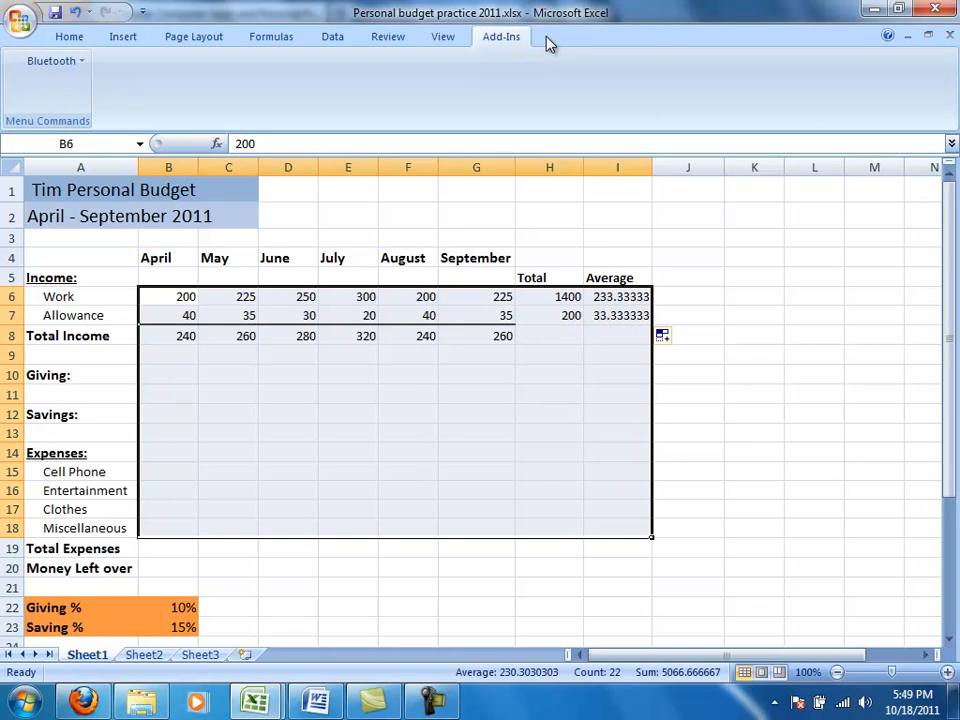
left_click(62, 36)
Step: Format the budget amounts in B6:I20, from the Work row down to Money Left over, as Currency
left_click_drag(159, 296, 615, 559)
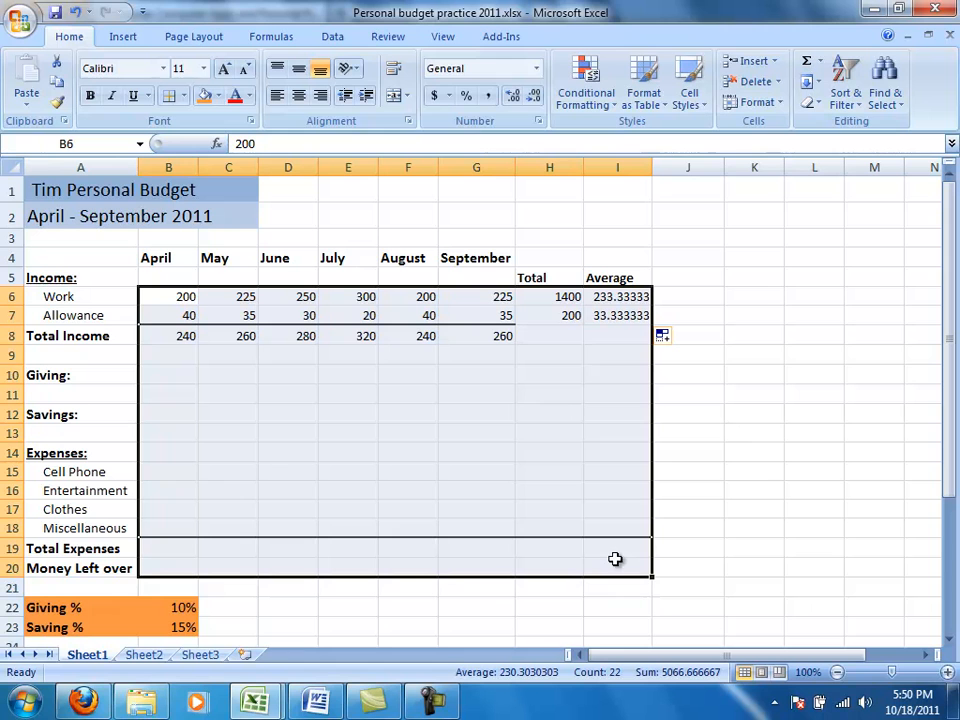
left_click(536, 68)
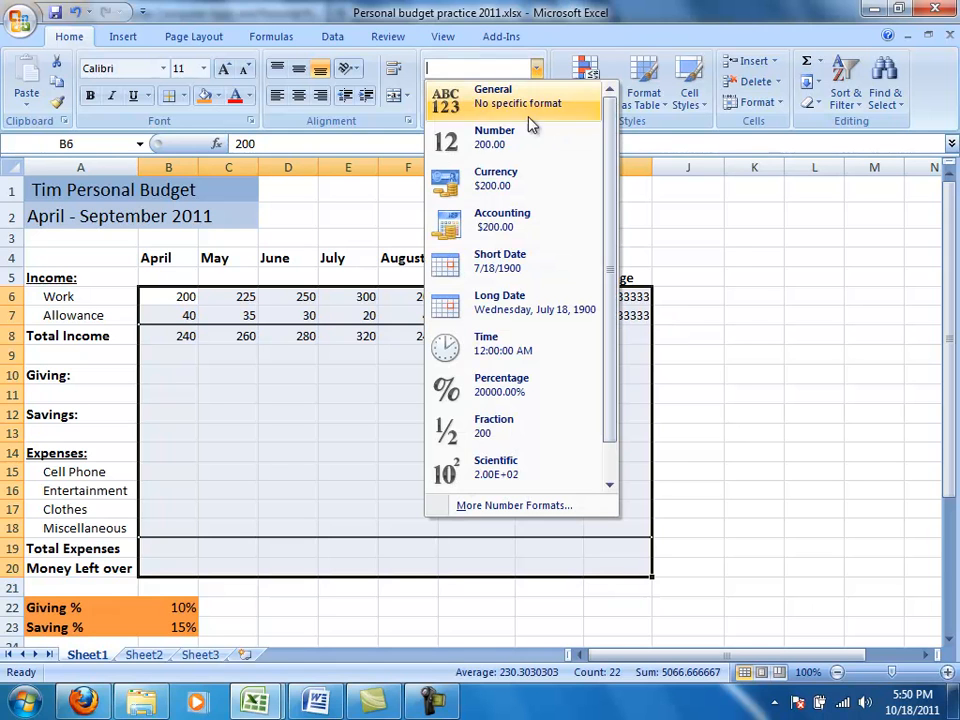
left_click(531, 180)
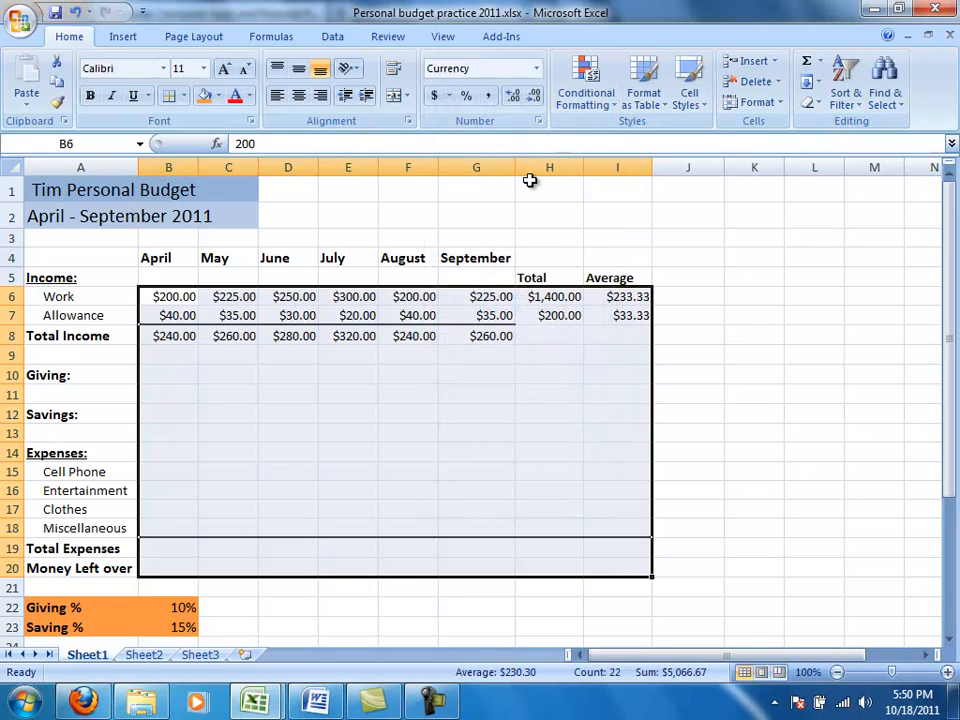
left_click(627, 315)
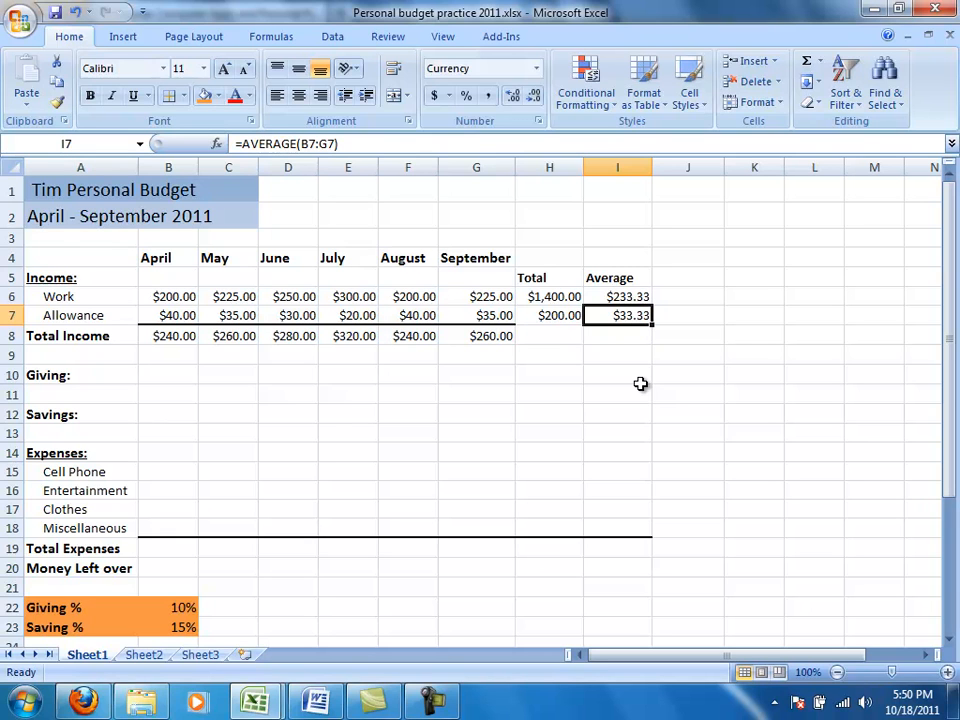
Step: Calculate April's giving in B10 by multiplying total income by the giving percentage with =B8*B22
left_click(156, 373)
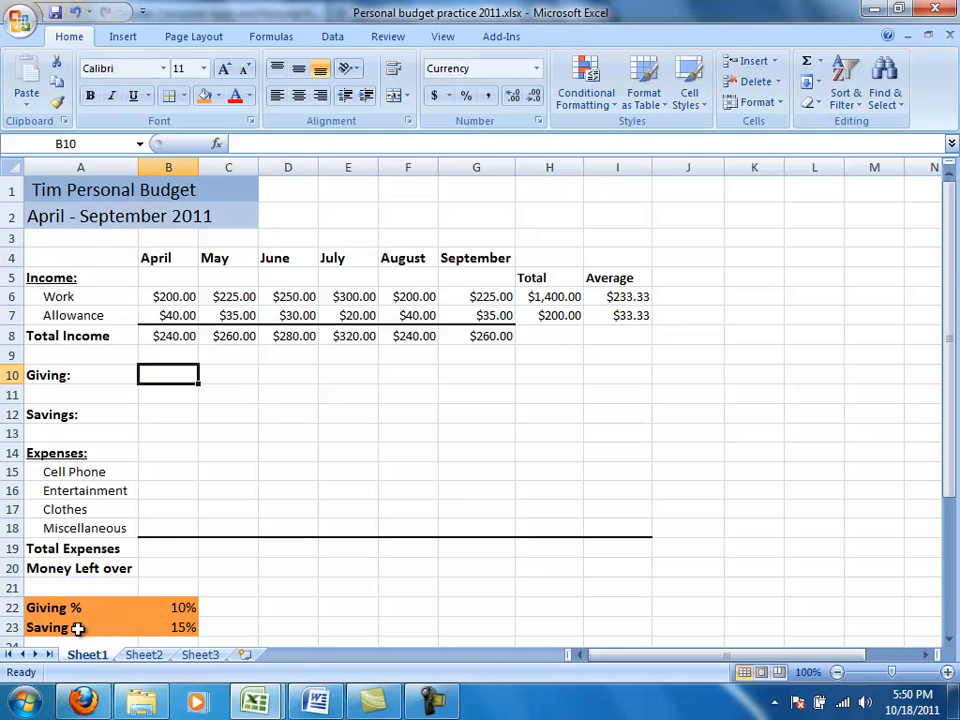
left_click(173, 606)
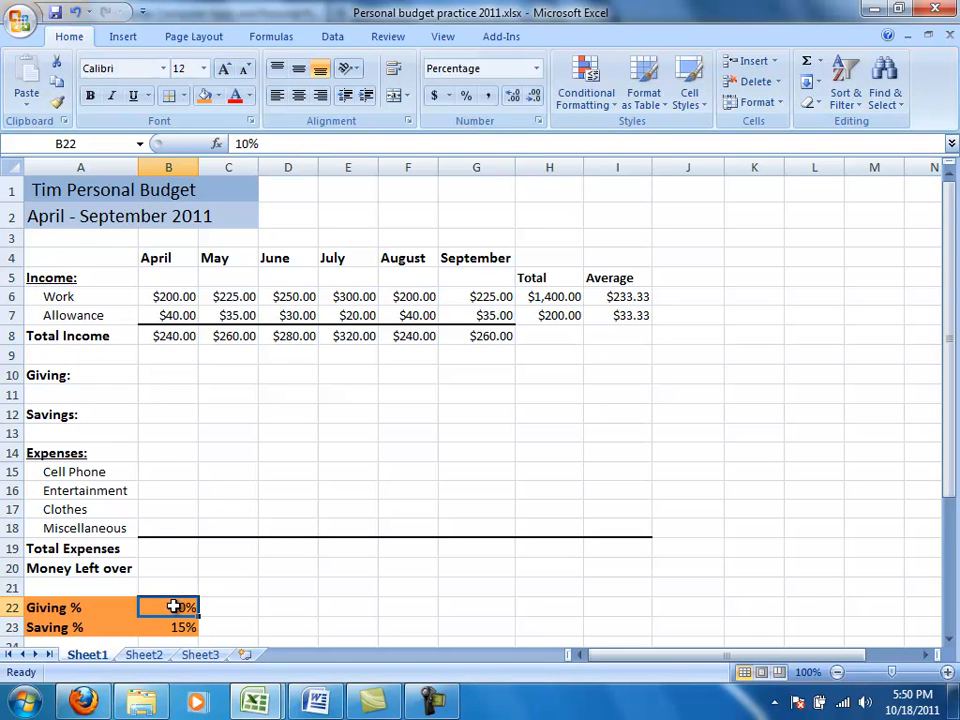
left_click(169, 372)
type("=")
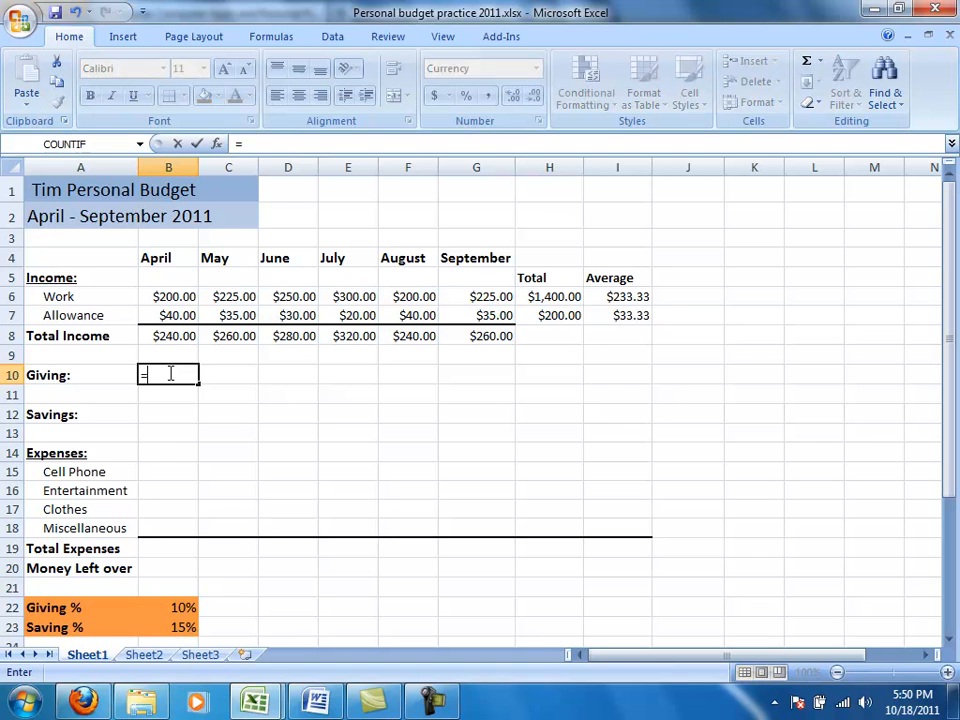
left_click(176, 338)
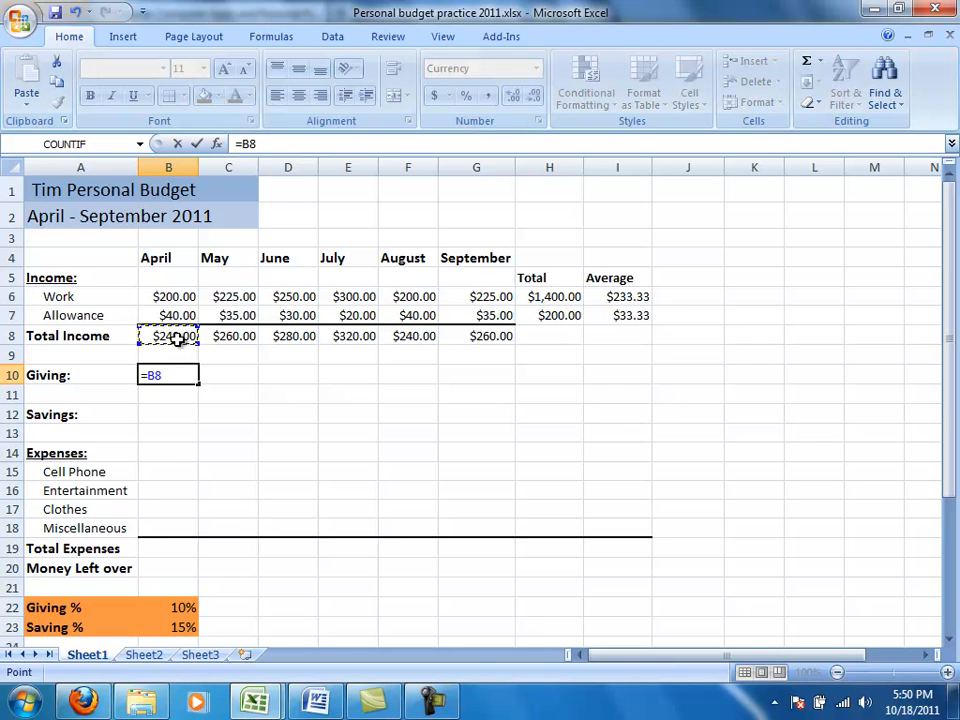
type("*")
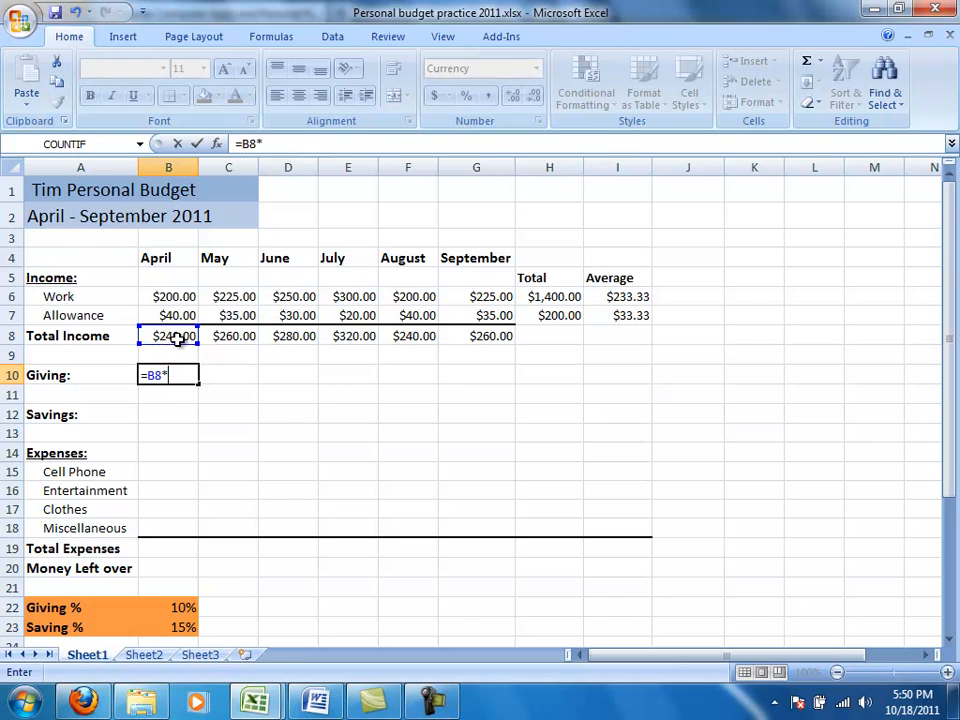
left_click(170, 609)
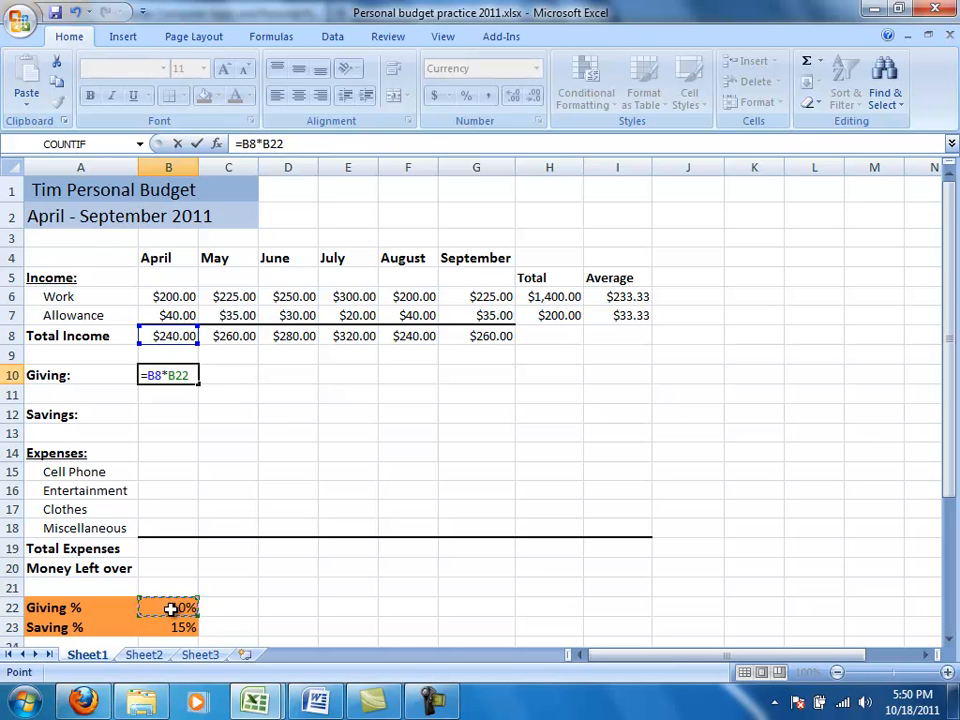
key("Return")
key("Up")
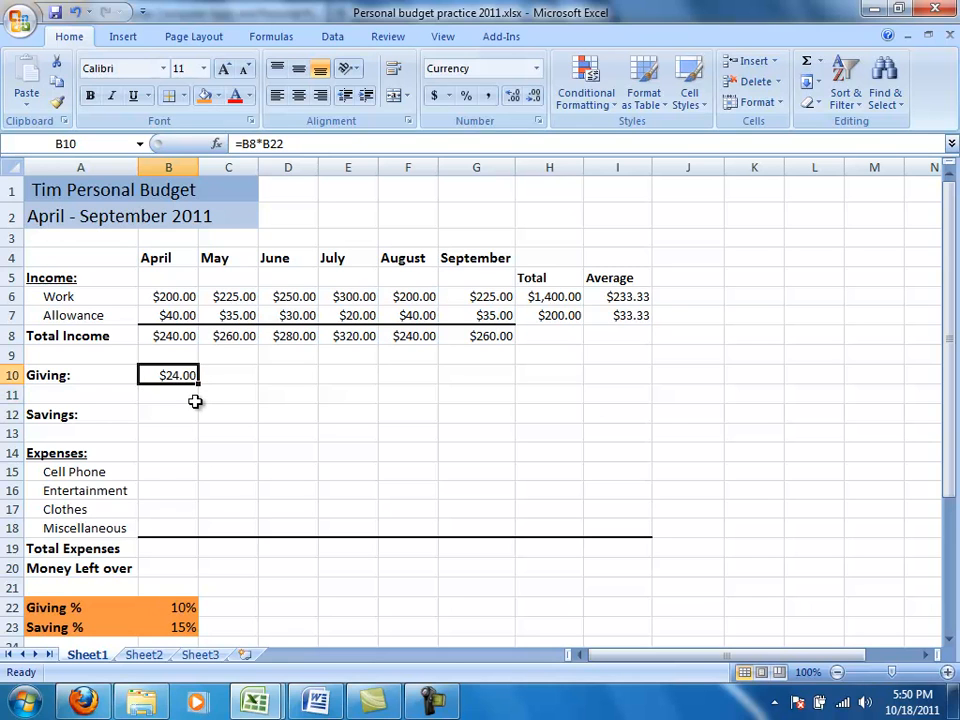
Step: Copy the giving formula from B10 across to September in G10 and check the April and May references
left_click_drag(198, 386, 495, 390)
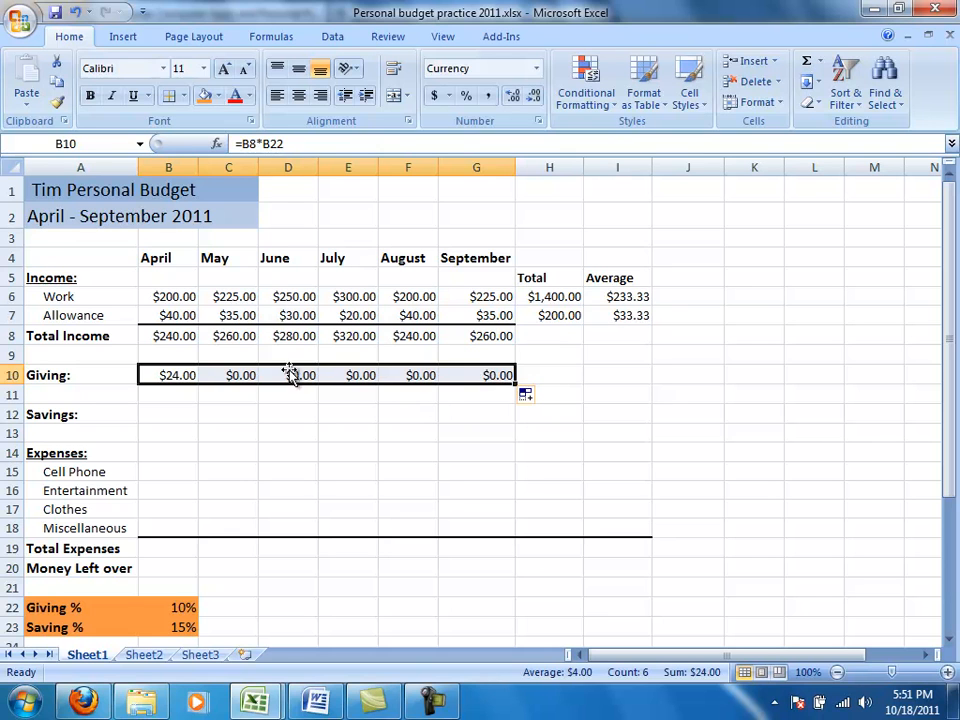
left_click(178, 376)
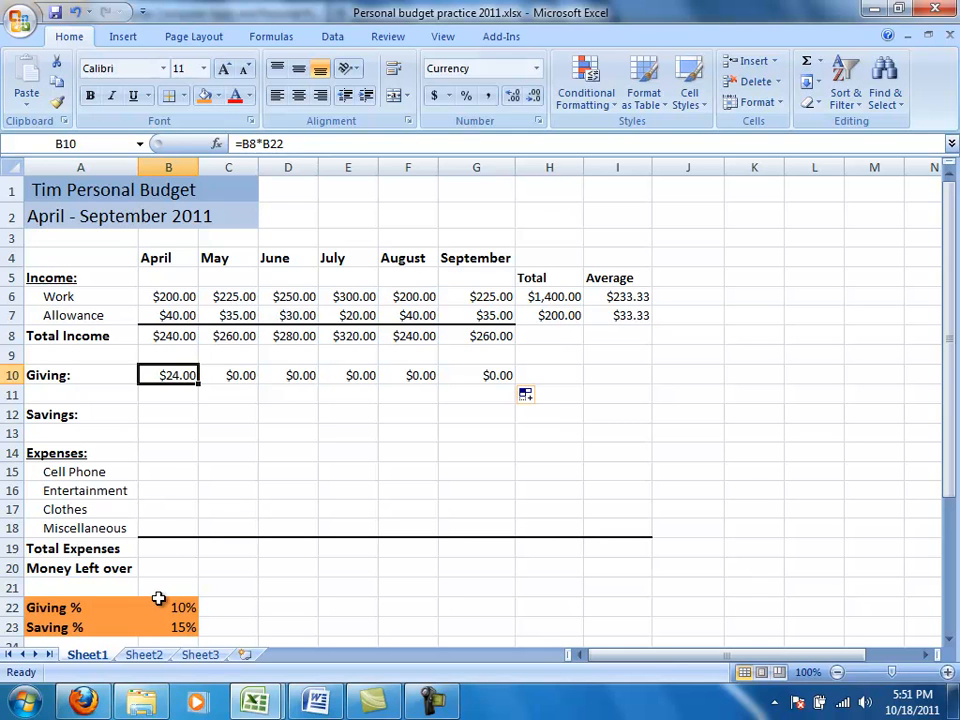
left_click(242, 375)
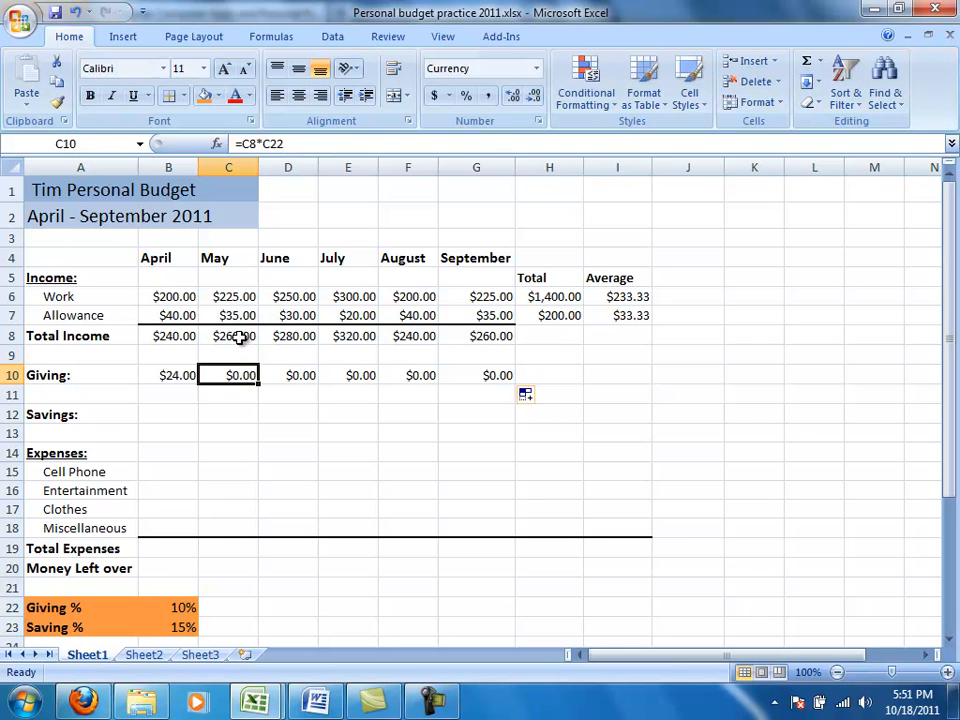
left_click(215, 608)
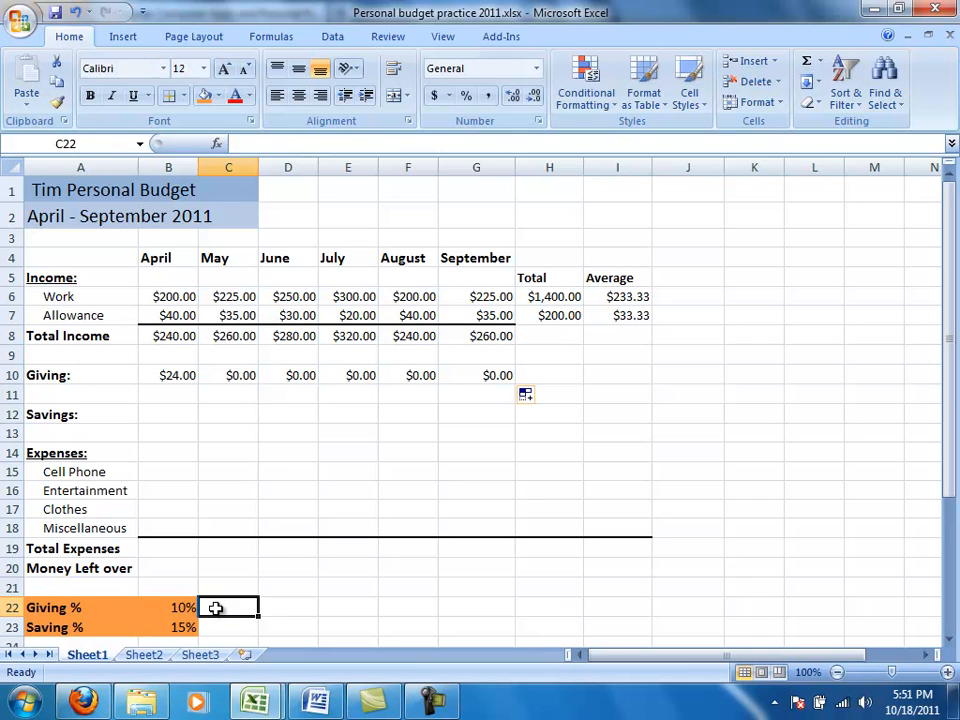
Step: Try copying the giving percentage from B22 across to G22 and setting only April's percentage to 20%
left_click(186, 607)
left_click(205, 621)
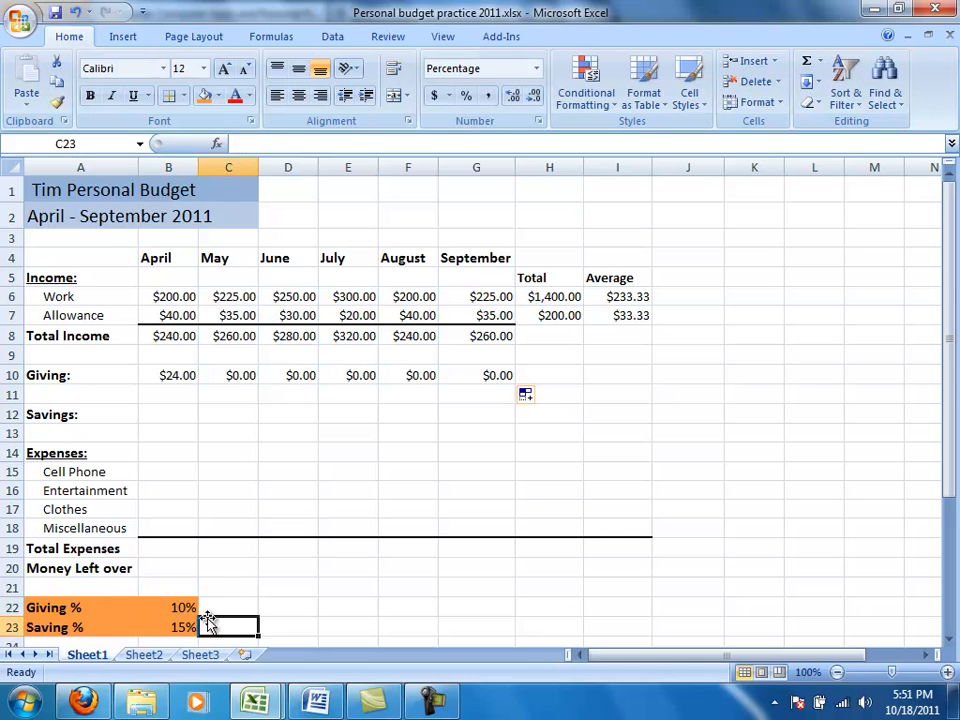
left_click(189, 606)
left_click_drag(197, 617, 467, 604)
left_click(176, 608)
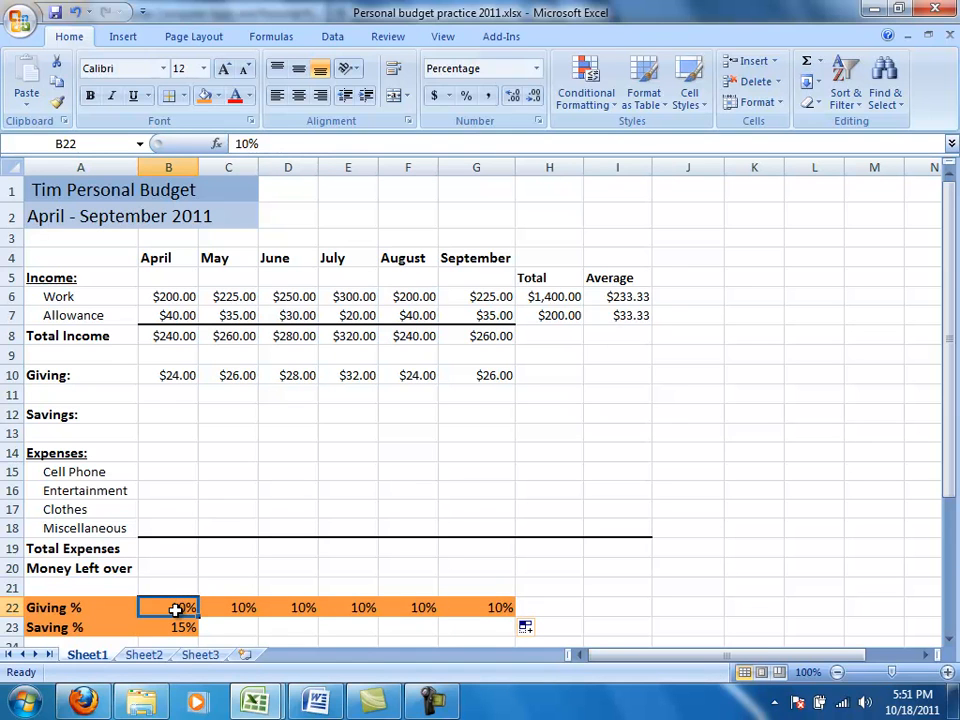
type("20")
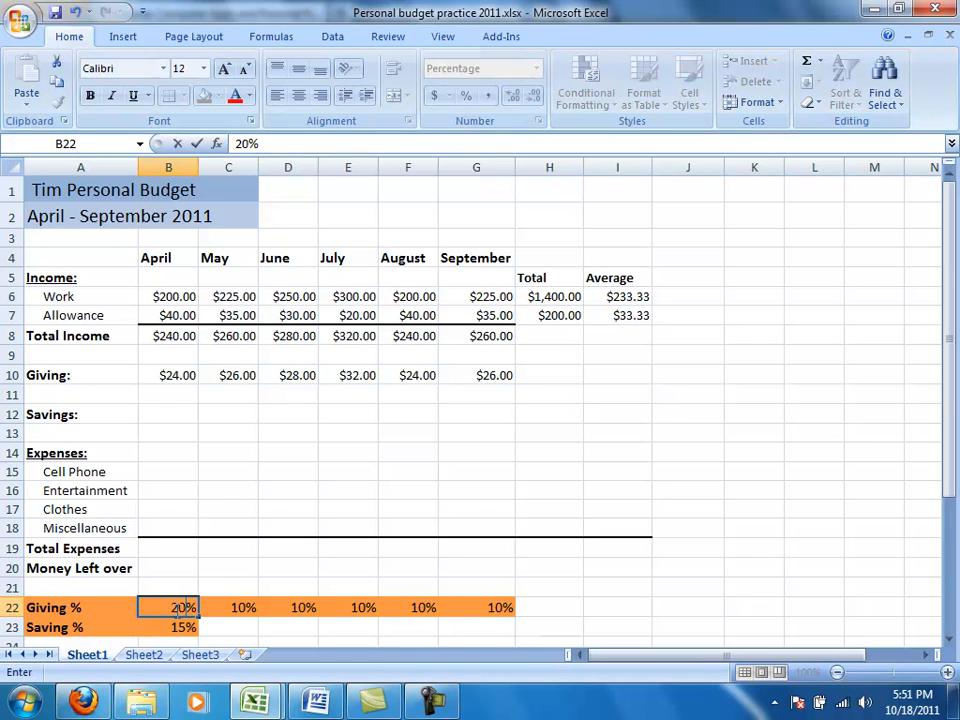
key("Return")
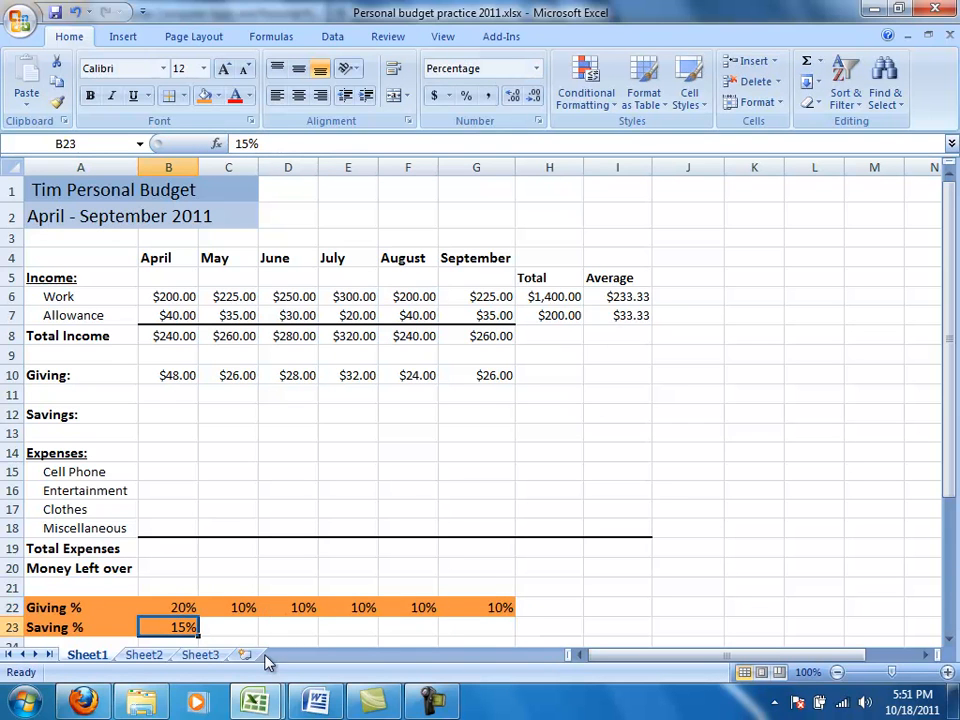
Step: Undo the April percentage change and the copied giving percentages, and clear the May to September giving formulas in C10:G10
key("ctrl+z")
key("ctrl+z")
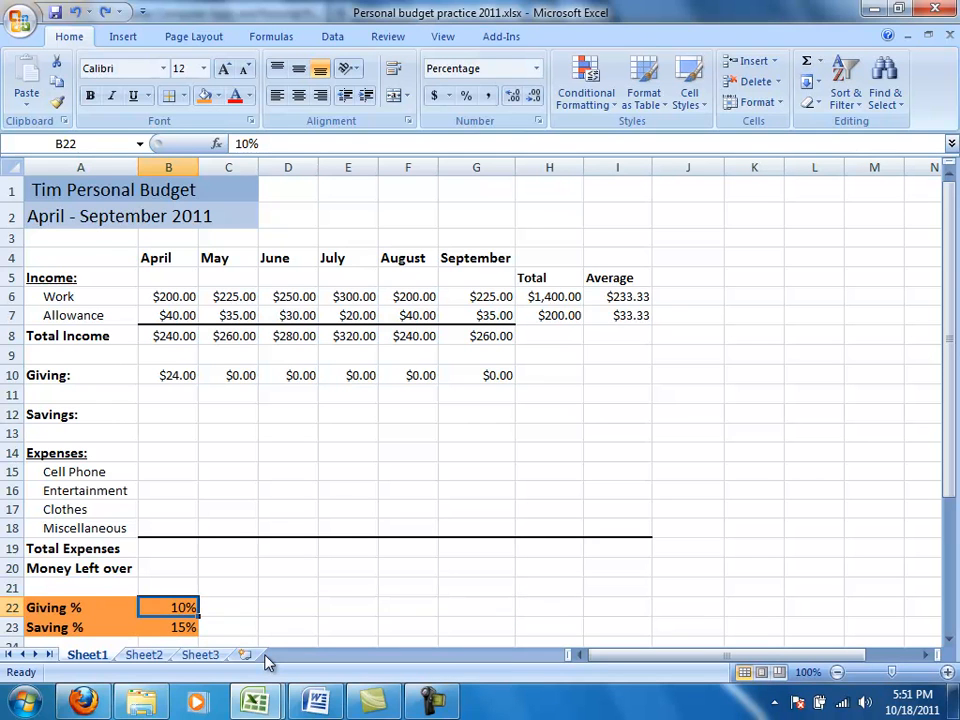
left_click(243, 375)
left_click_drag(243, 375, 460, 375)
key("Delete")
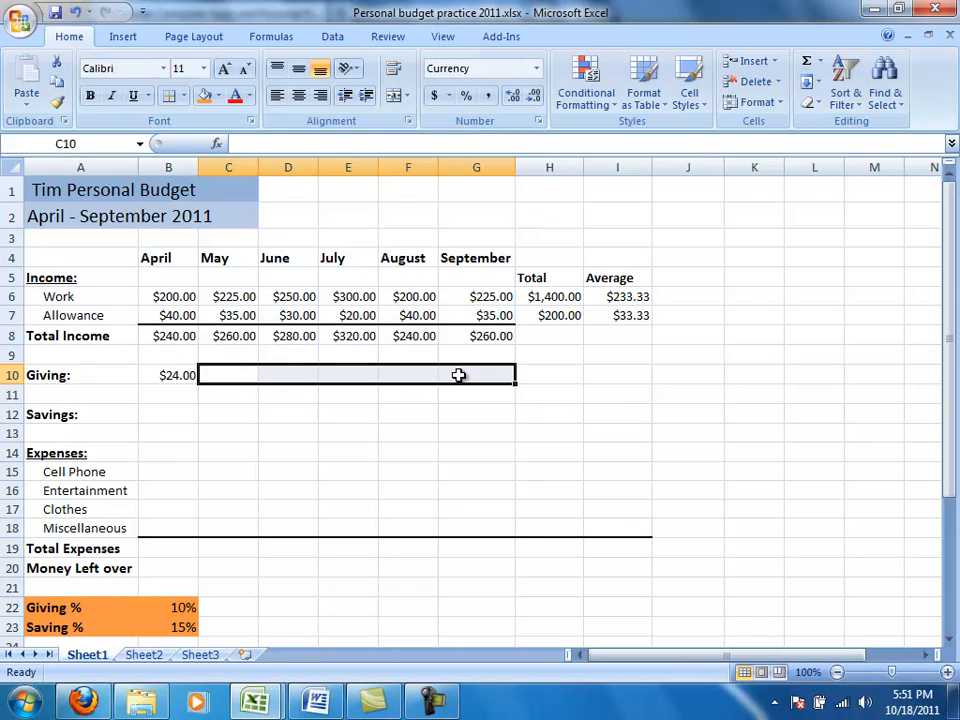
Step: Copy April's giving formula from B10 into May's cell C10 and compare the two formulas
left_click(176, 376)
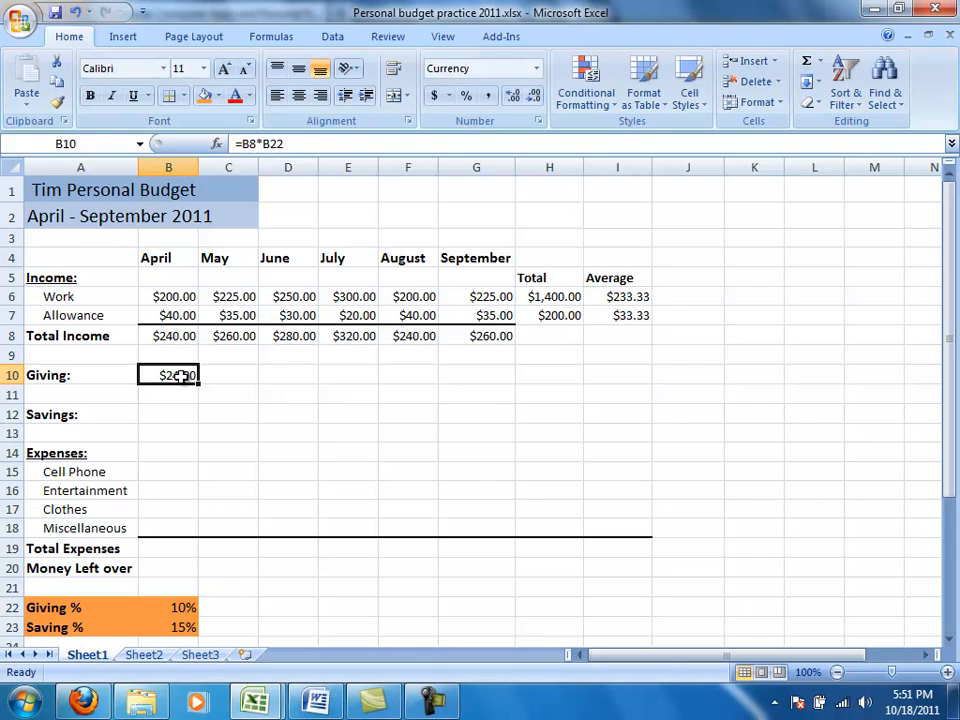
left_click_drag(198, 384, 257, 388)
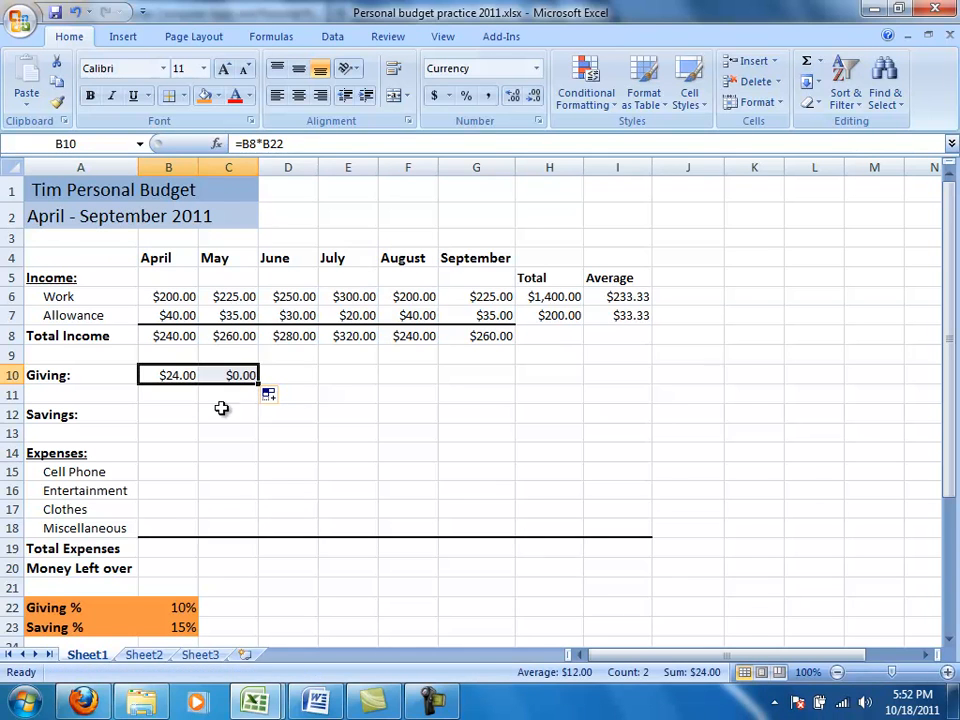
left_click(155, 376)
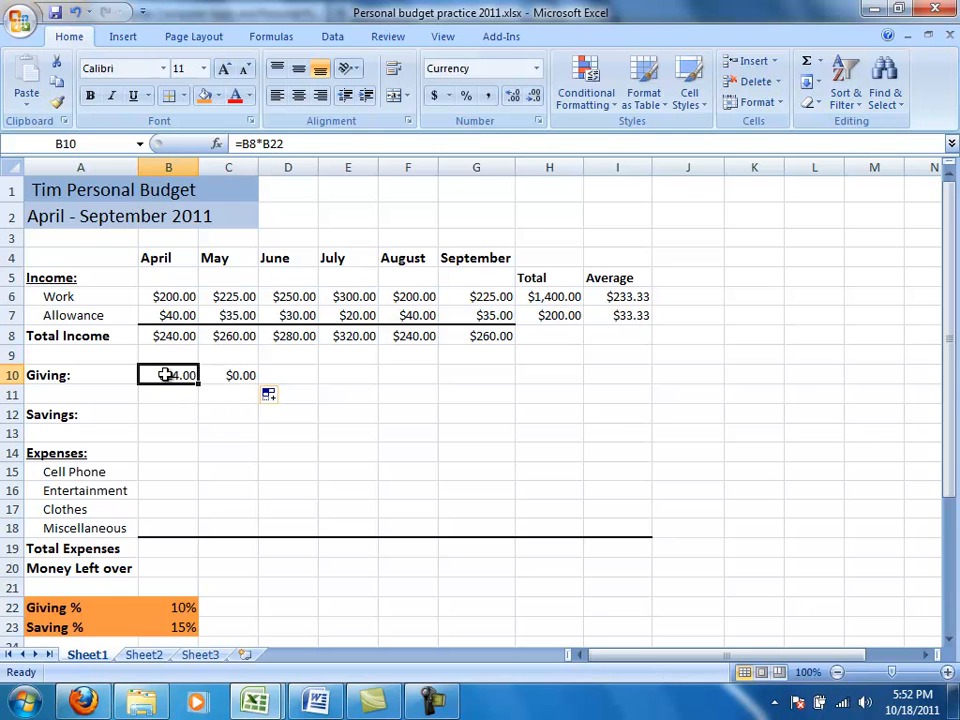
left_click(225, 374)
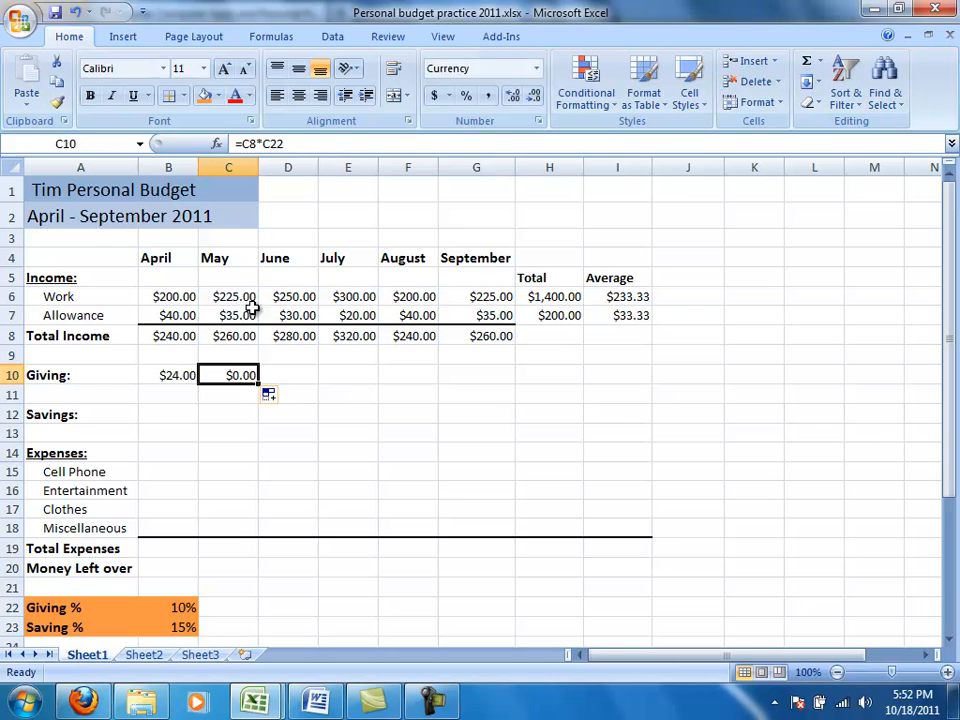
Step: Try pointing May's giving formula in C10 at the April percentage with =C8*B22, and clear the cell
left_click(270, 144)
key("BackSpace")
type("B")
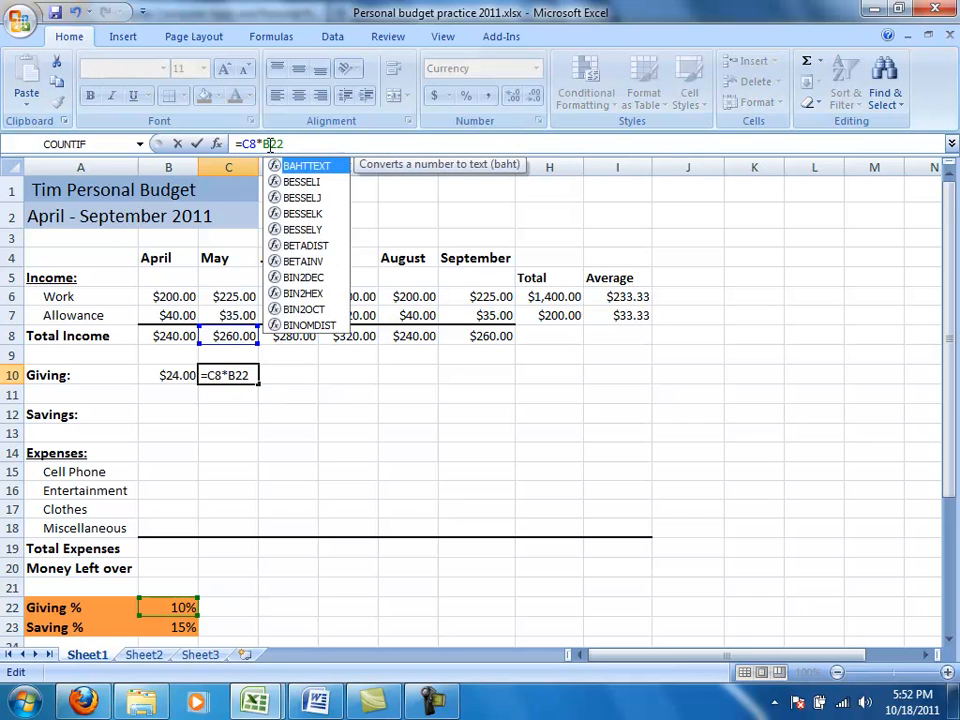
key("Return")
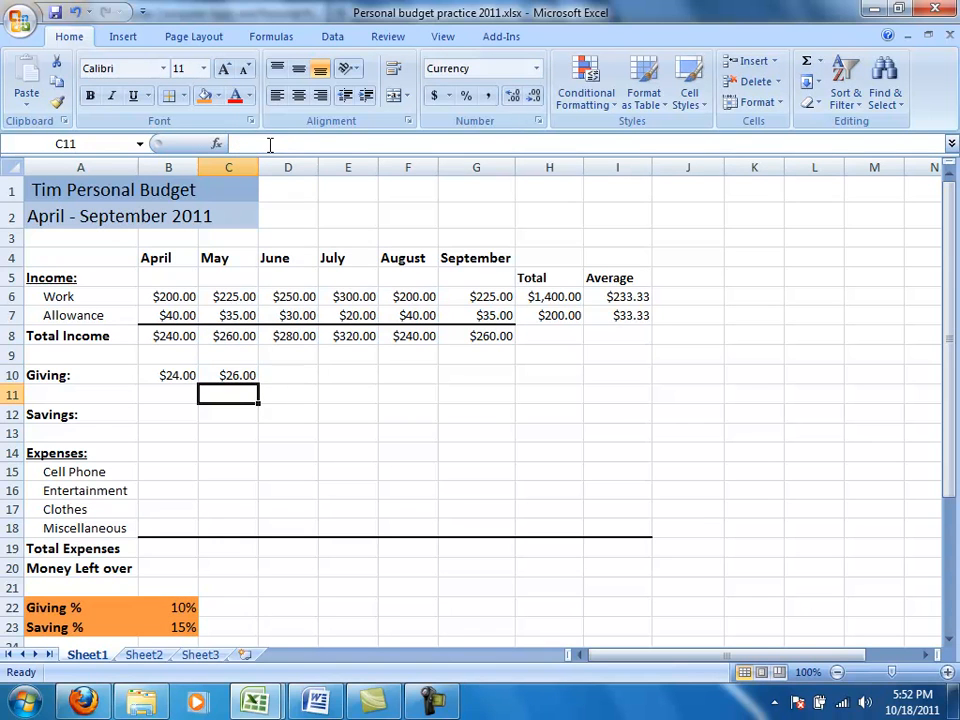
left_click(250, 372)
key("Delete")
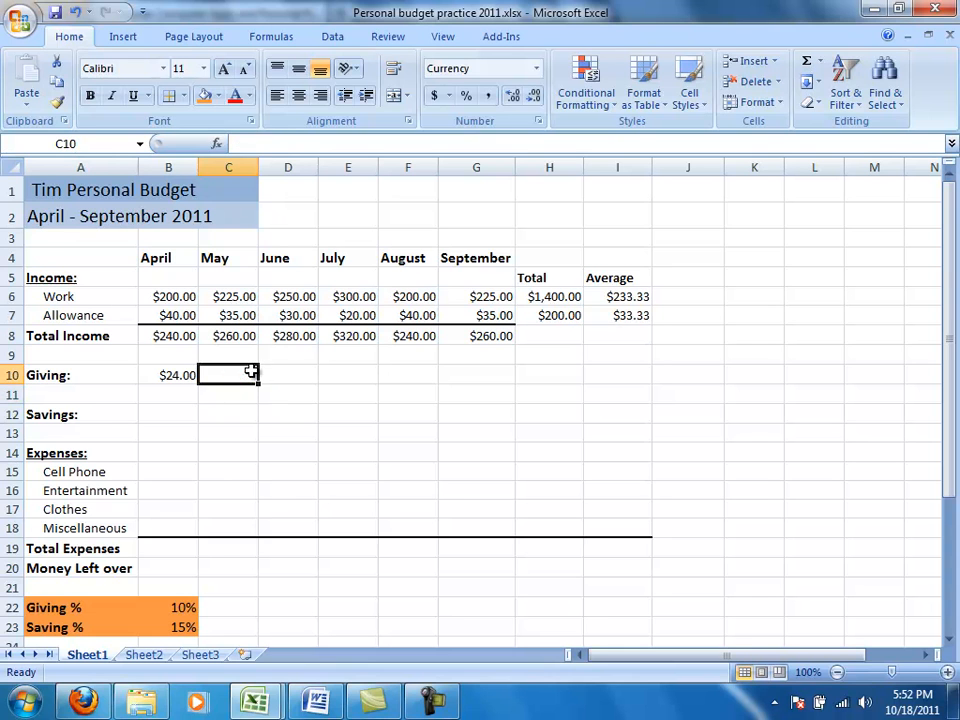
Step: Lock the percentage column in April's giving formula in B10 so that it reads =B8*$B22
left_click(155, 374)
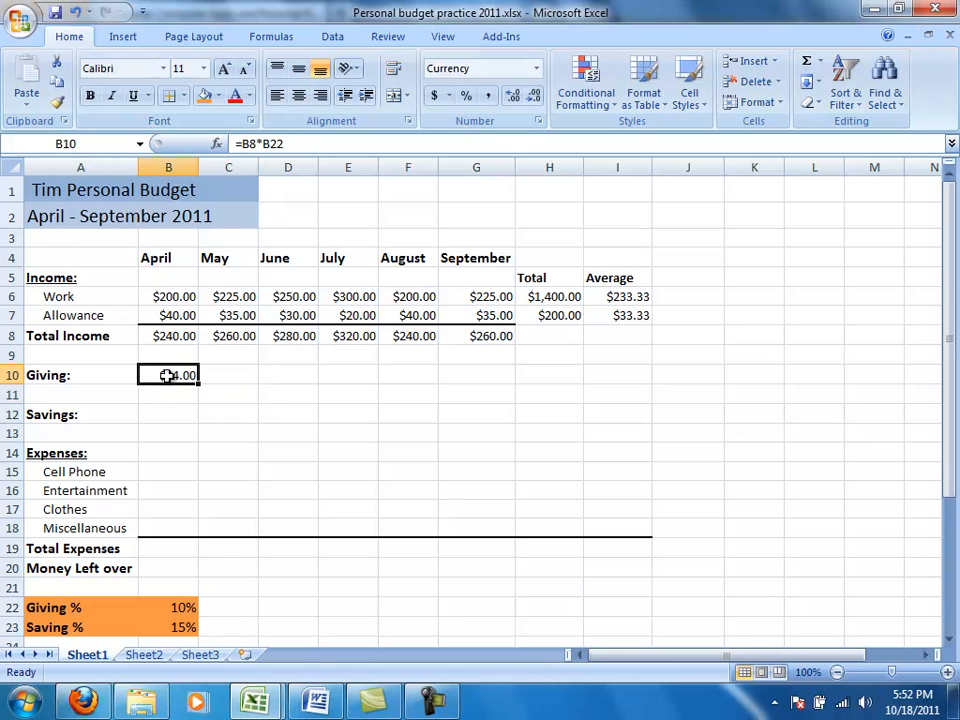
left_click(262, 144)
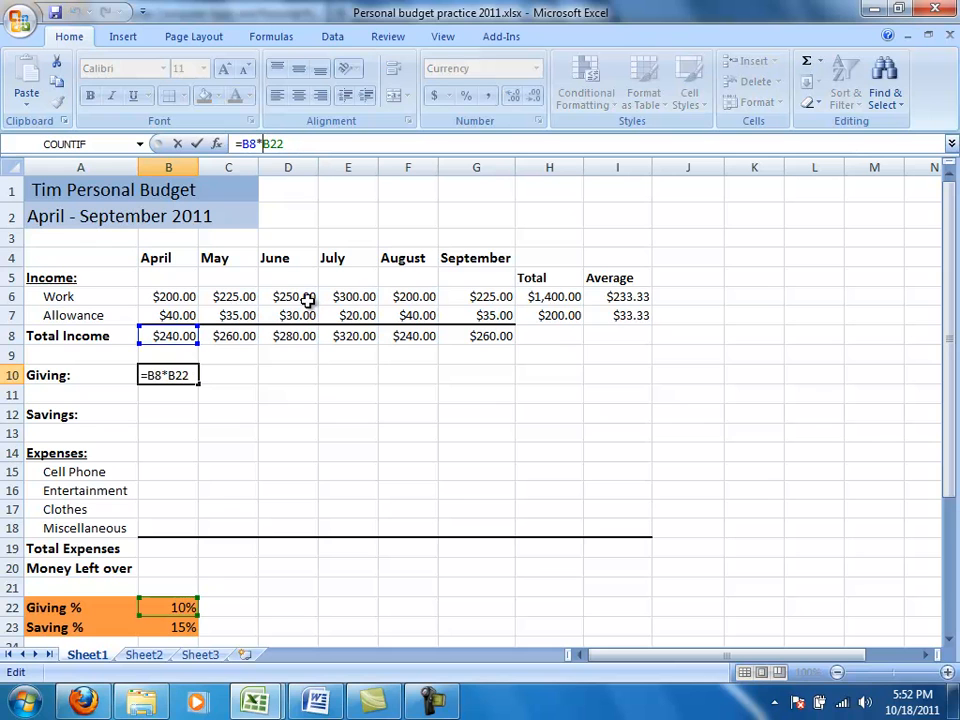
type("$")
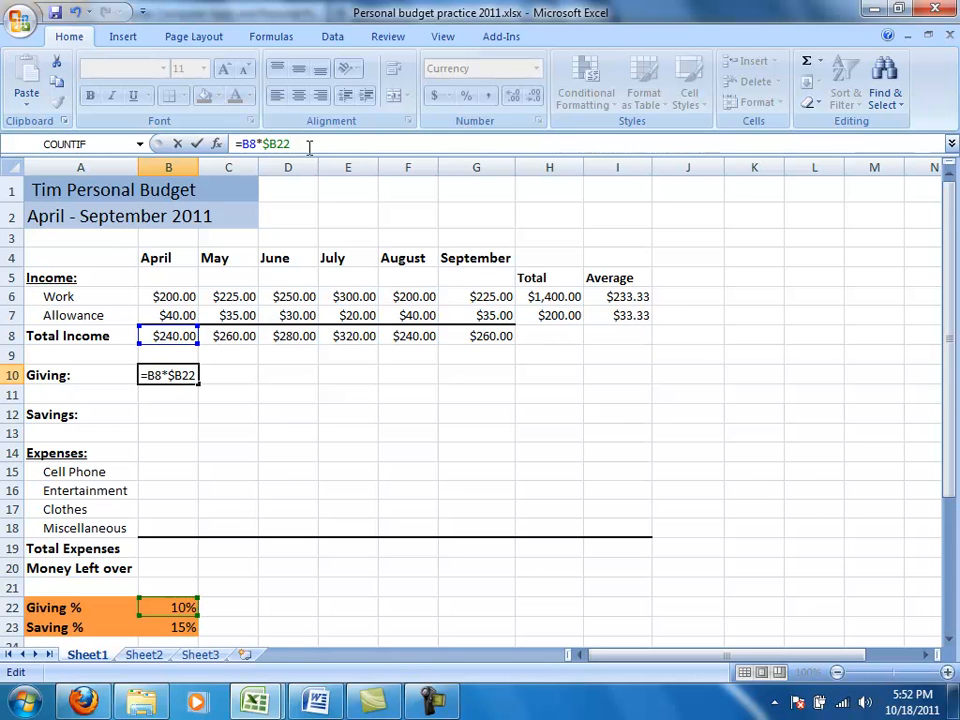
key("Return")
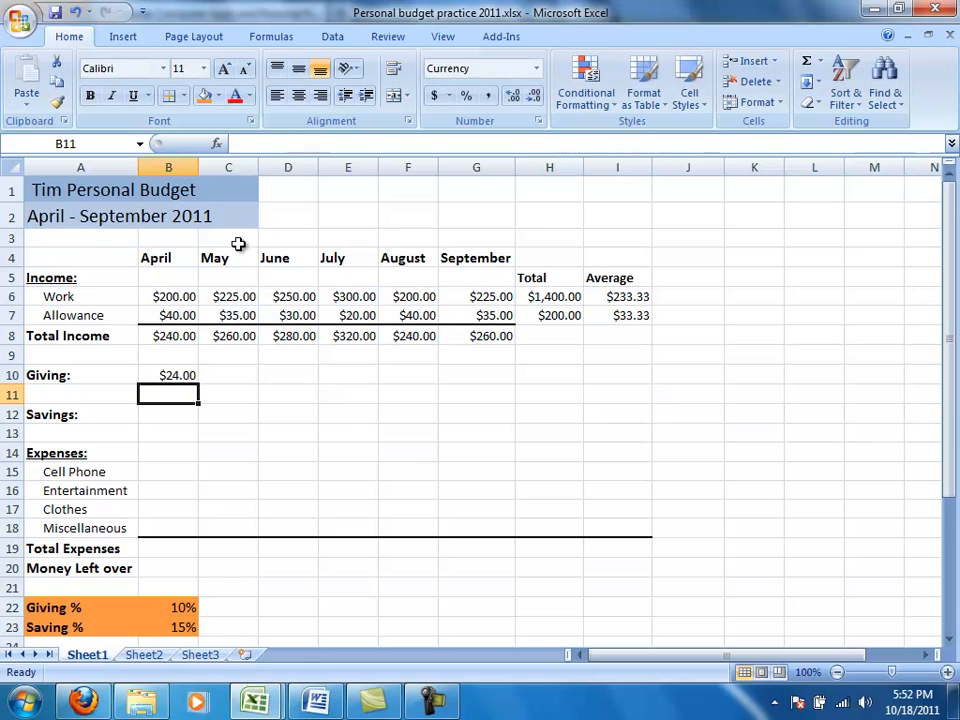
Step: Copy April's giving formula from B10 across to September in G10 and check May's formula in C10
left_click(174, 375)
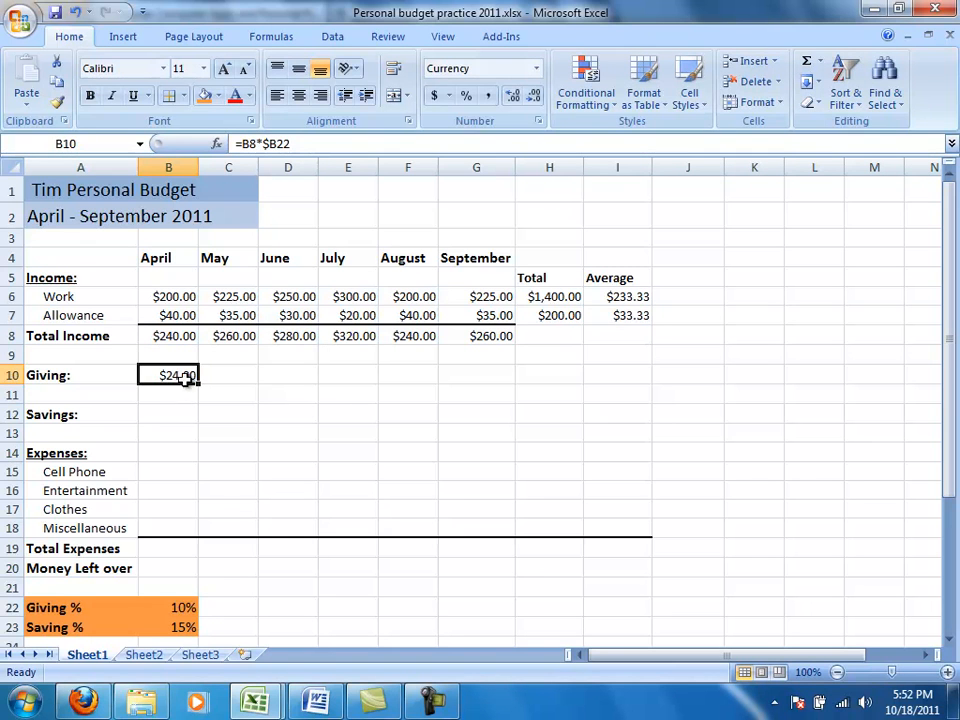
left_click_drag(198, 384, 480, 378)
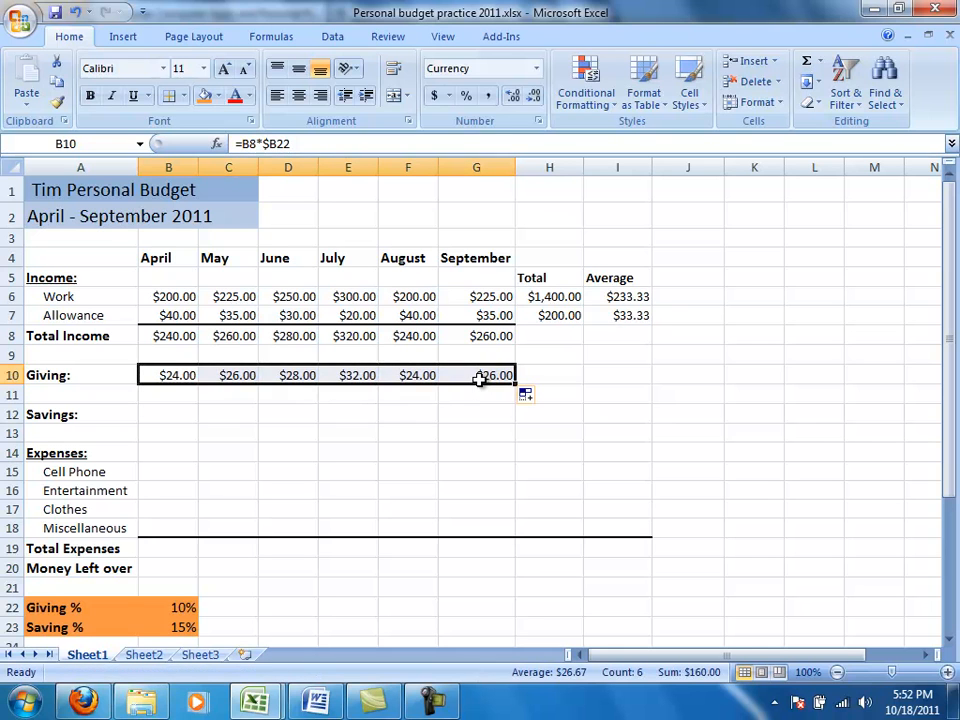
left_click(245, 375)
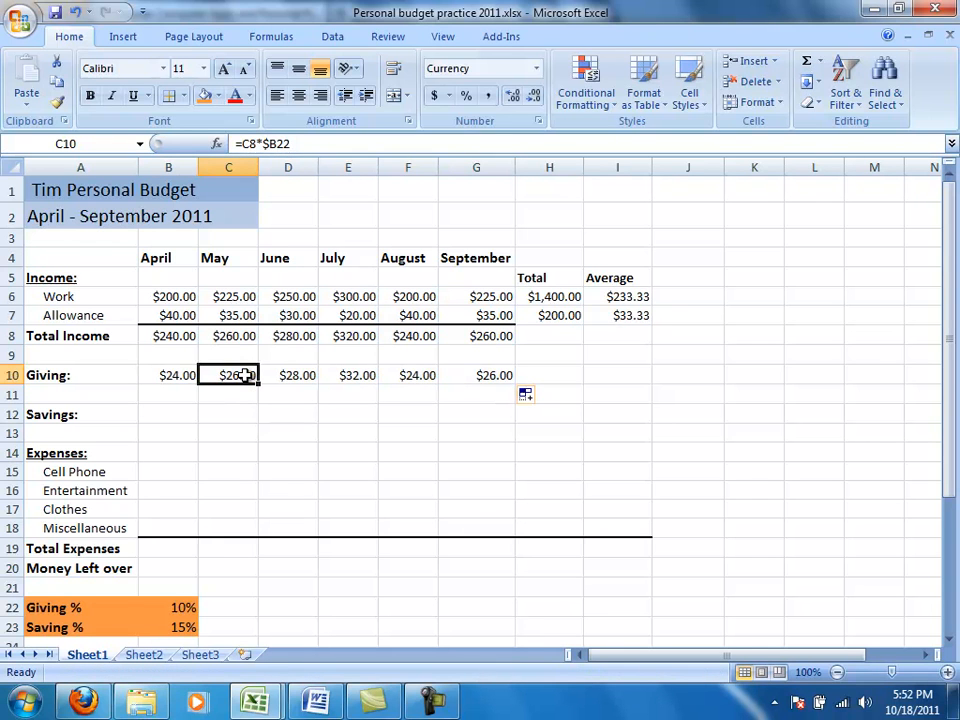
Step: Try copying April's giving formula down into B11, compare it with the formula in B10, and clear B11
left_click(184, 374)
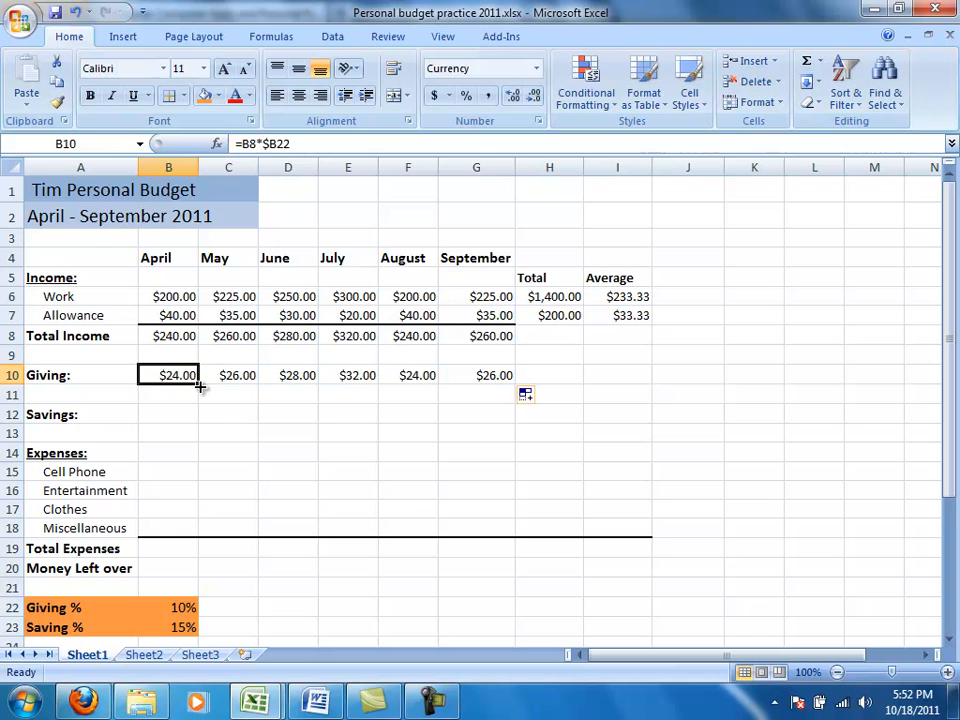
left_click_drag(200, 385, 200, 403)
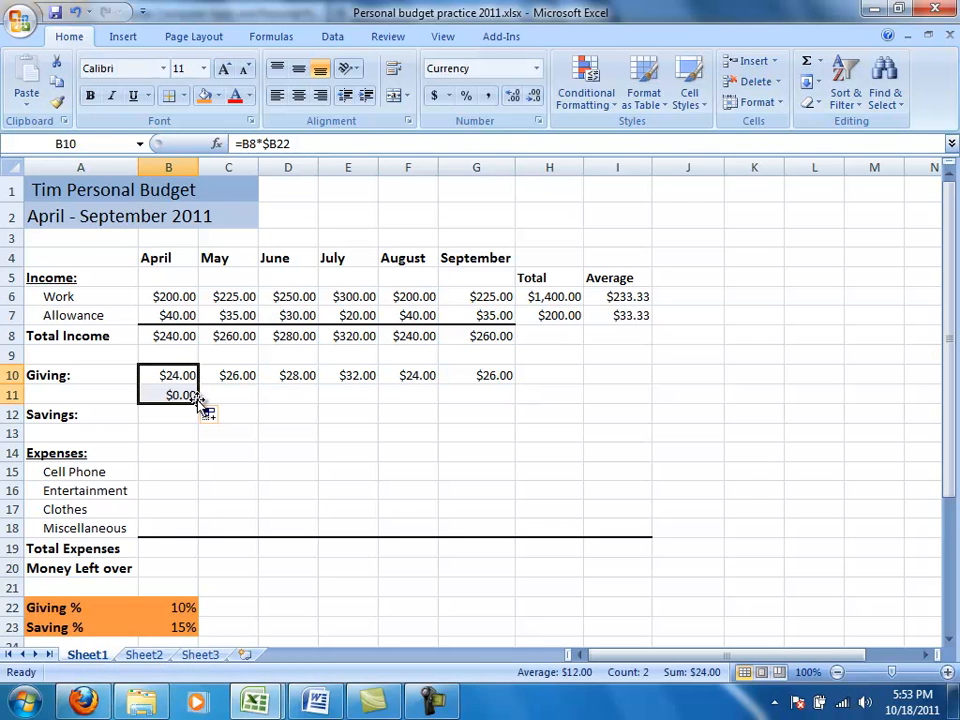
left_click(180, 392)
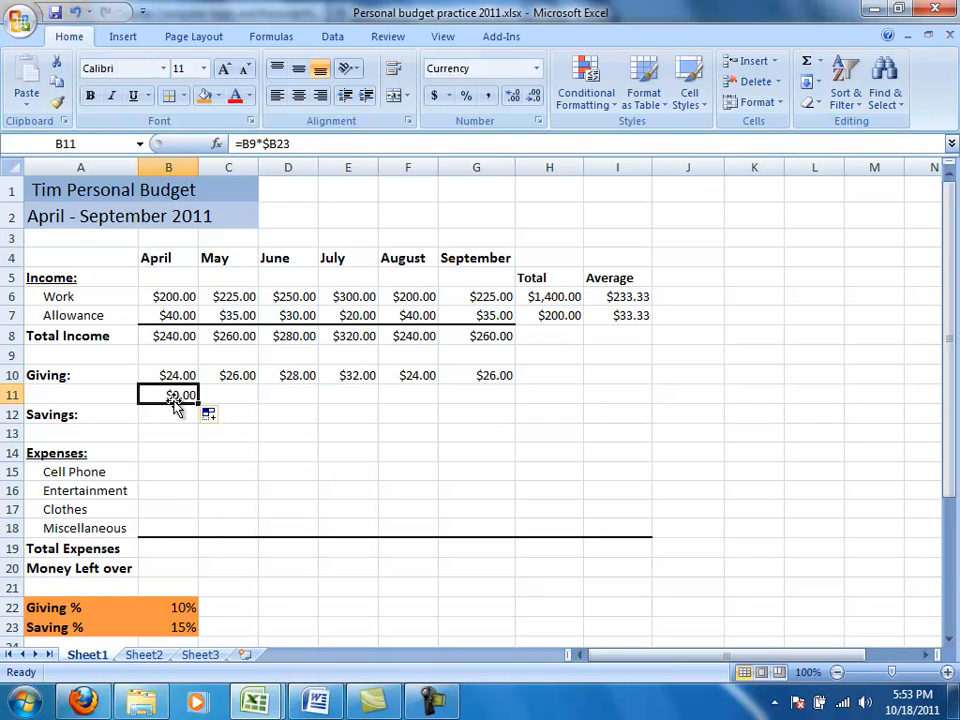
left_click(170, 376)
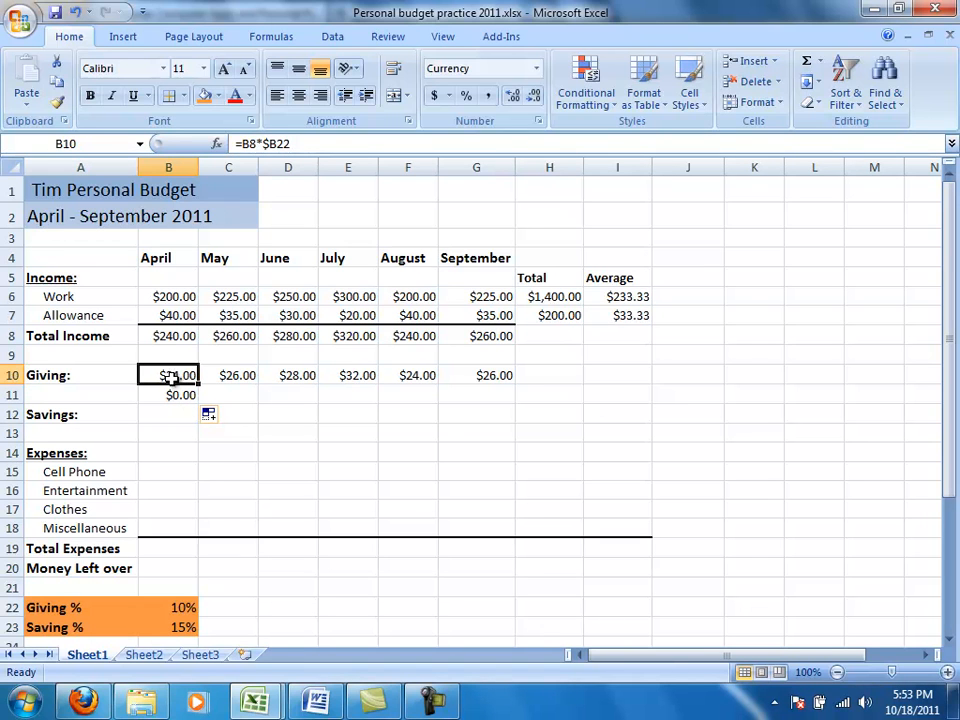
left_click(170, 393)
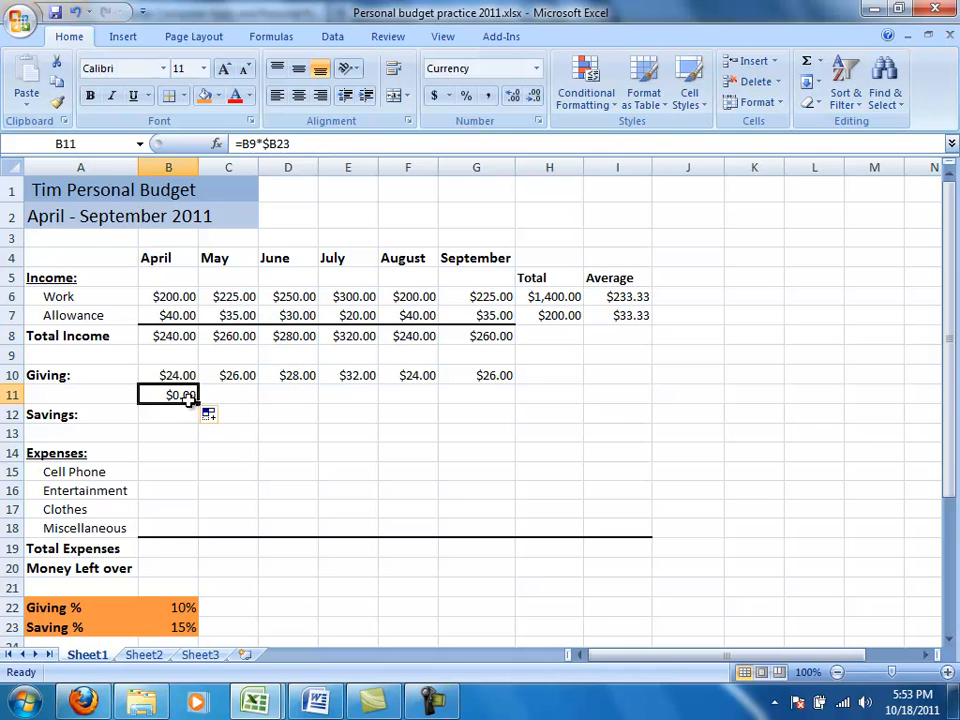
key("Delete")
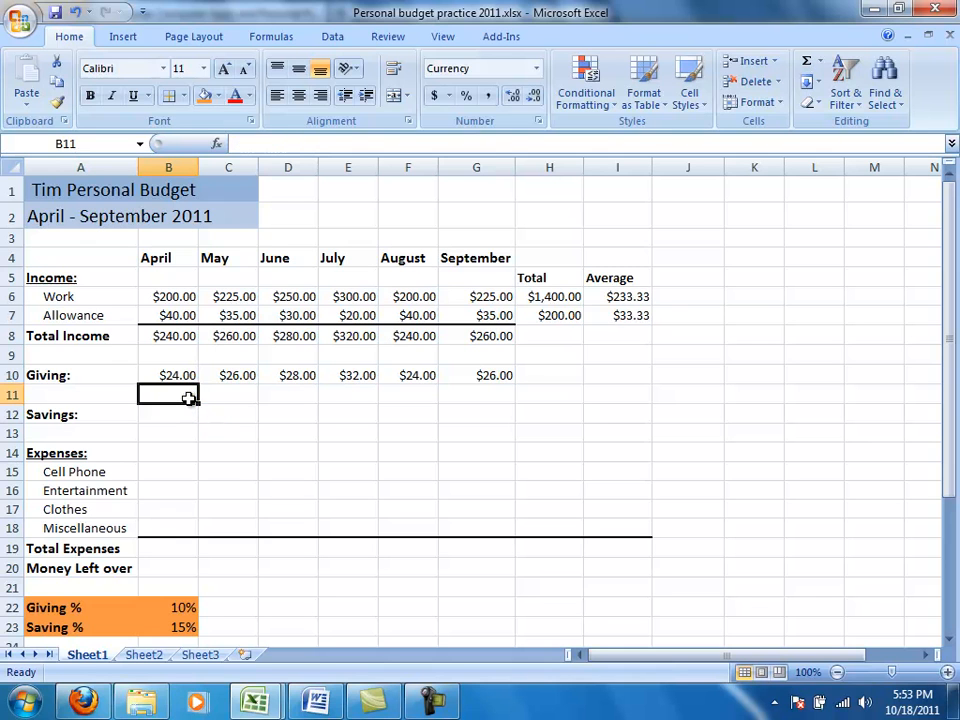
Step: Try adding another dollar sign to the percentage reference in April's giving formula in B10
left_click(176, 375)
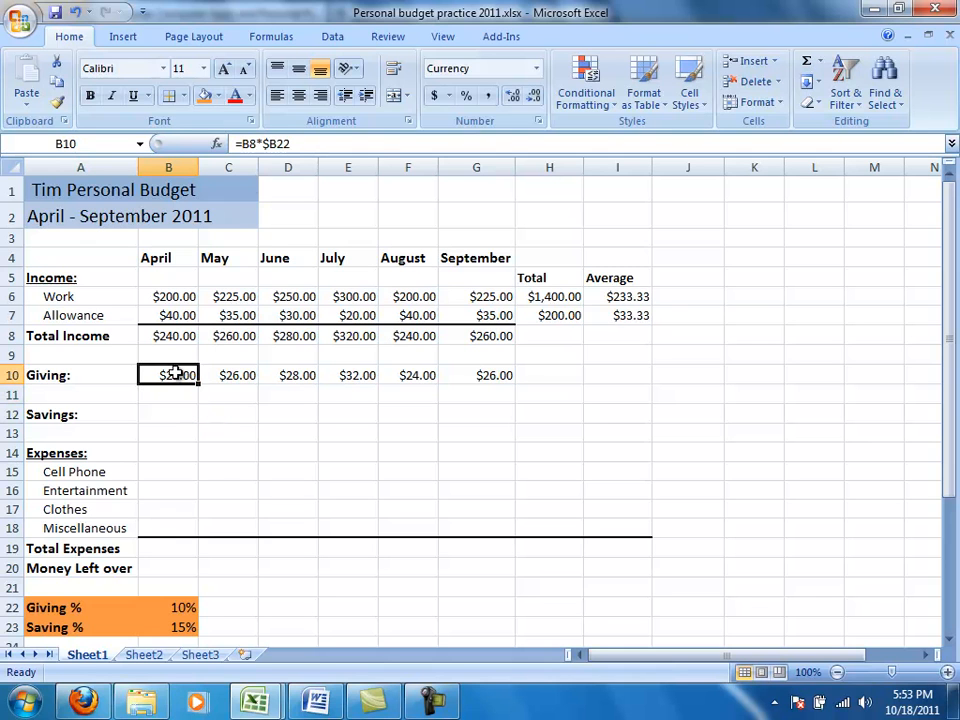
left_click(284, 143)
type("$")
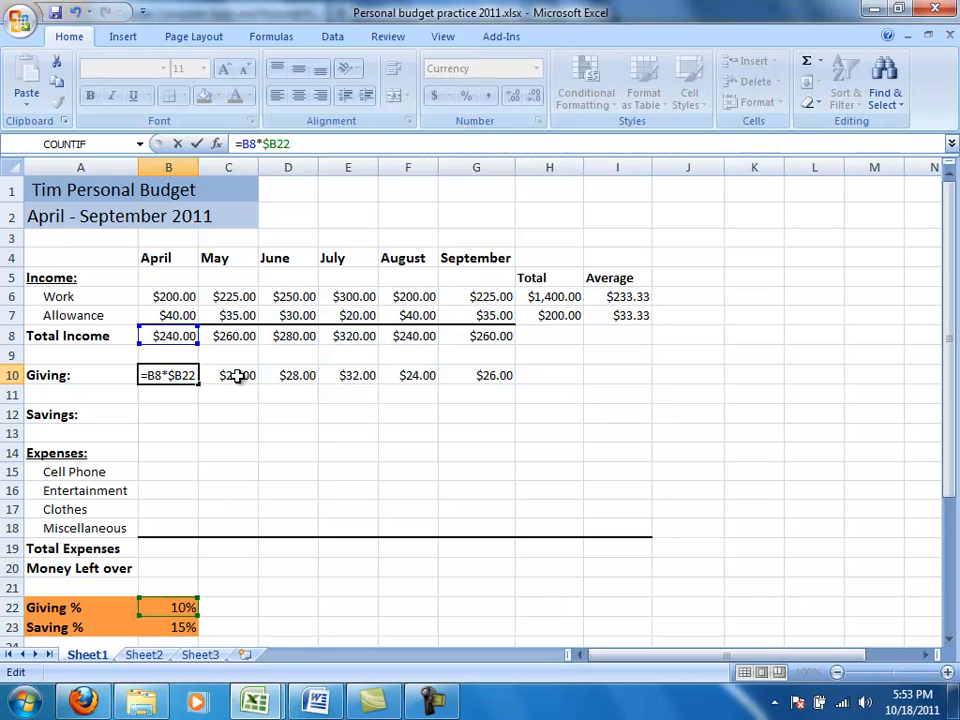
key("Return")
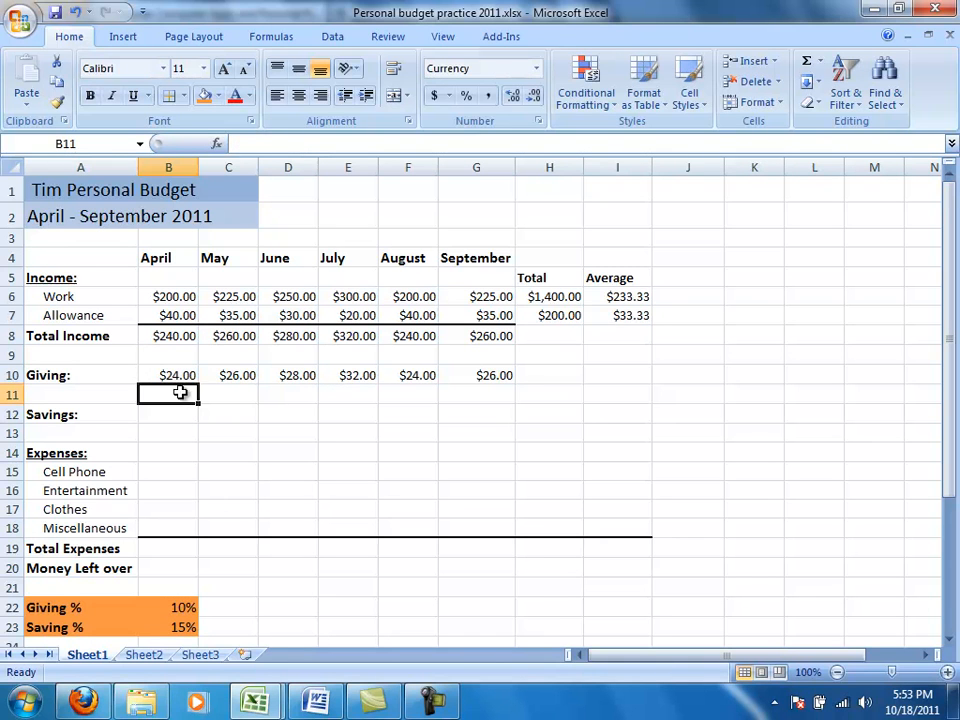
left_click(179, 375)
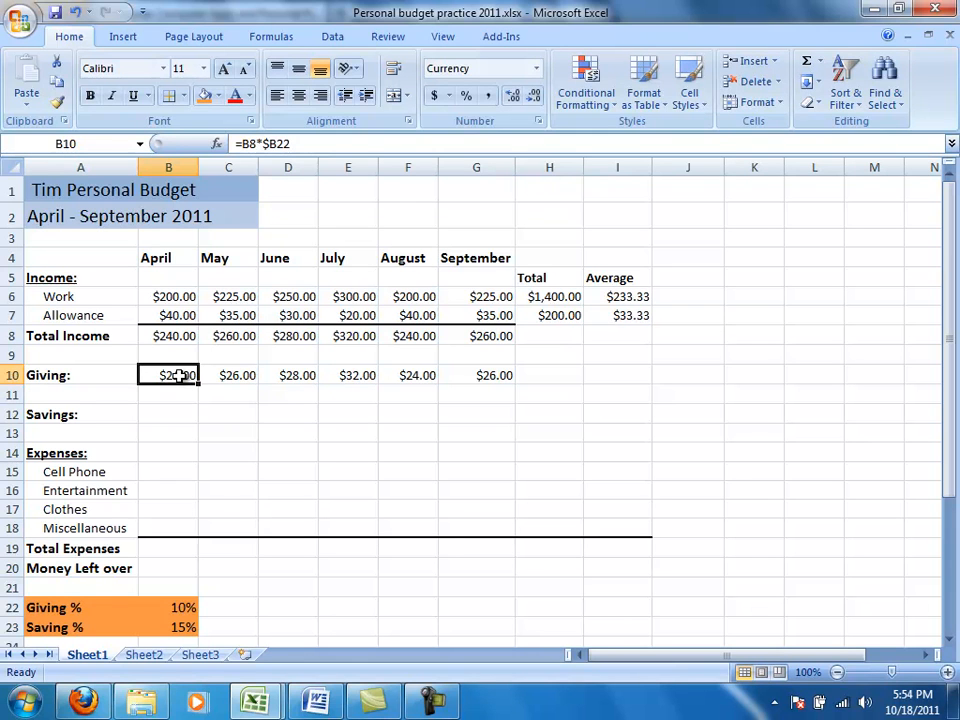
Step: Enter April's savings formula =B8*$B23 in B12 and copy it across to September in G12
left_click(159, 414)
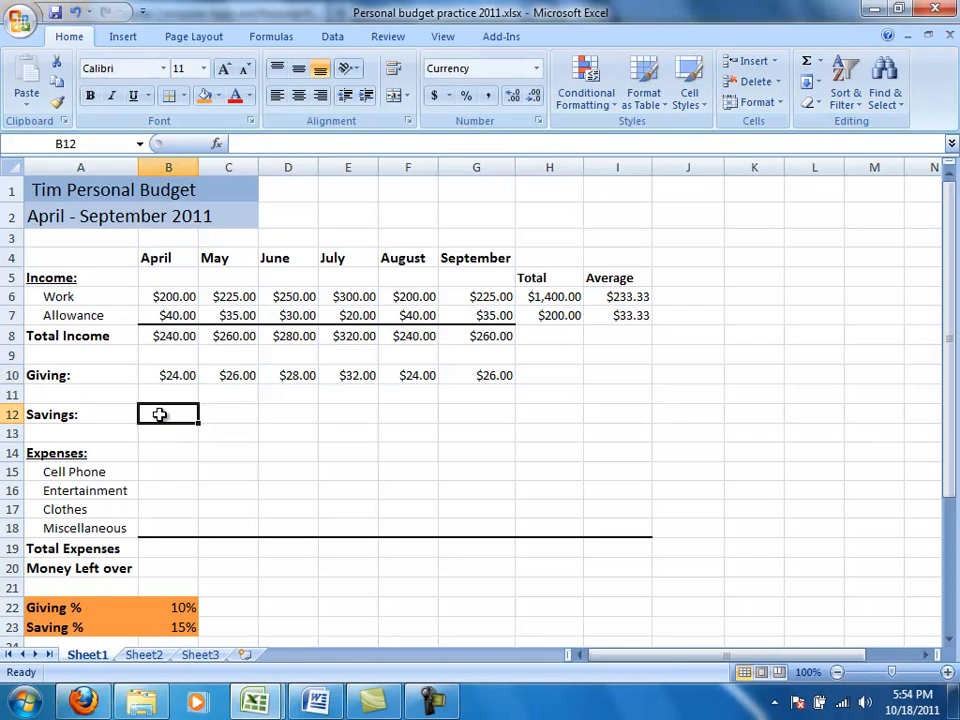
type("=")
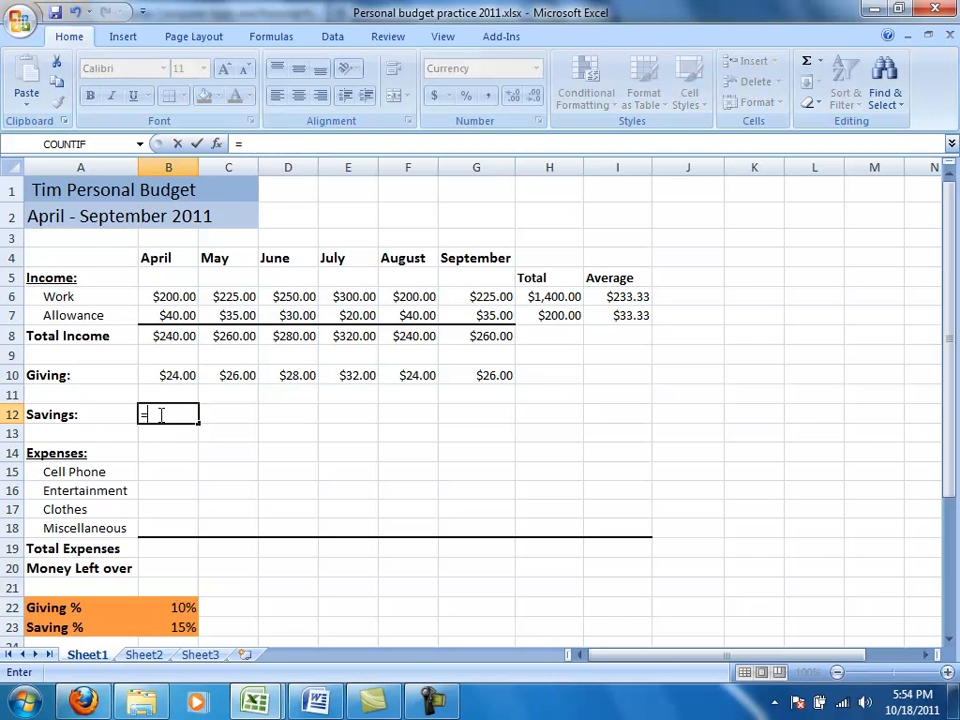
left_click(170, 337)
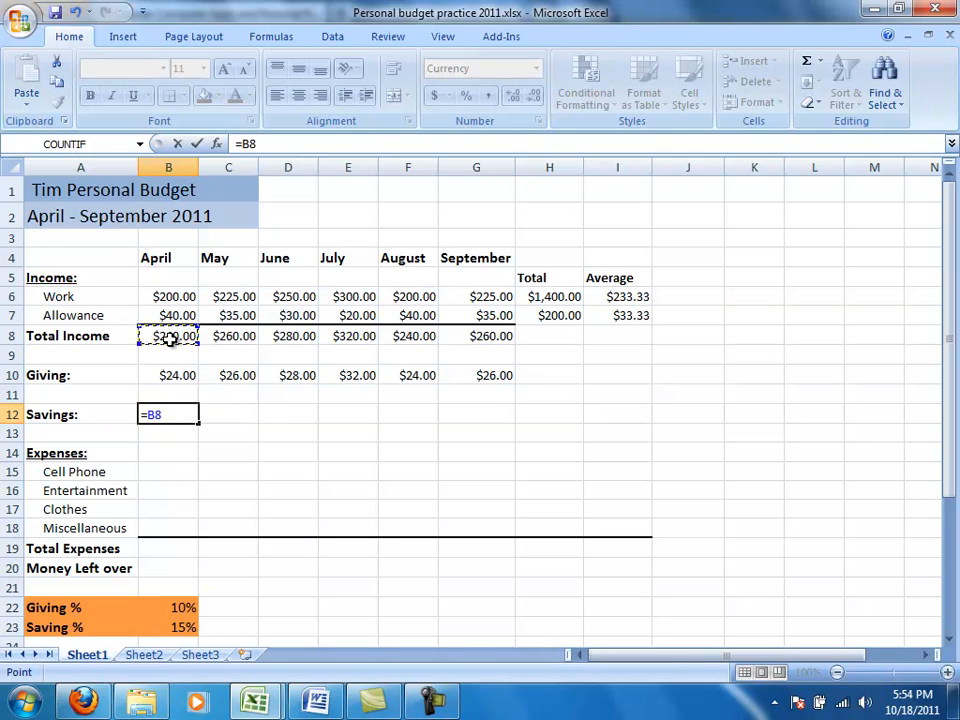
type("*")
left_click(174, 626)
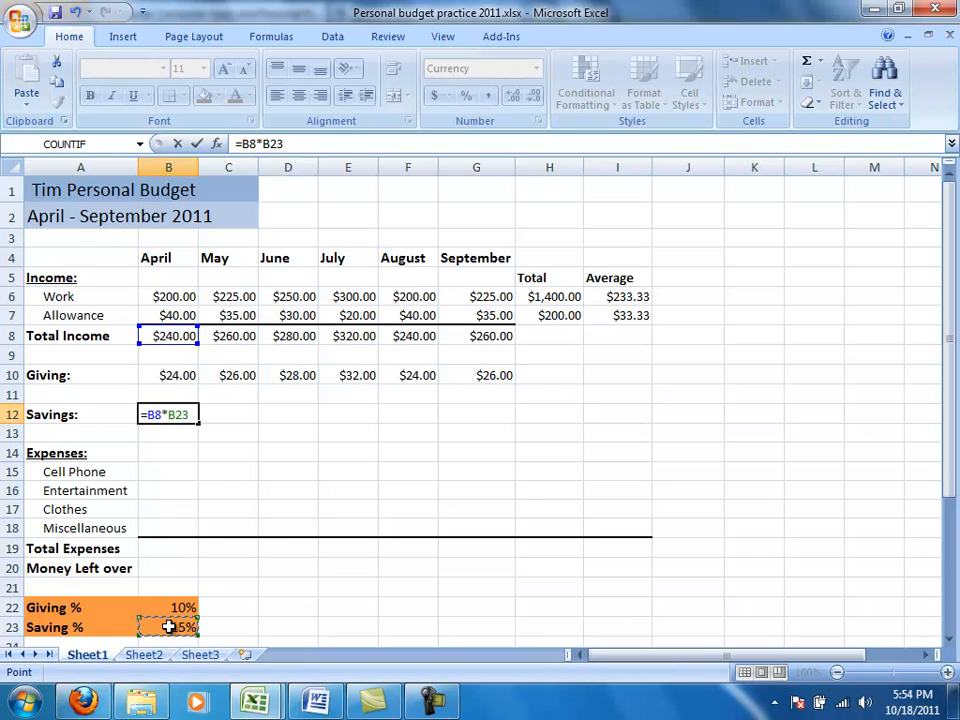
left_click(263, 146)
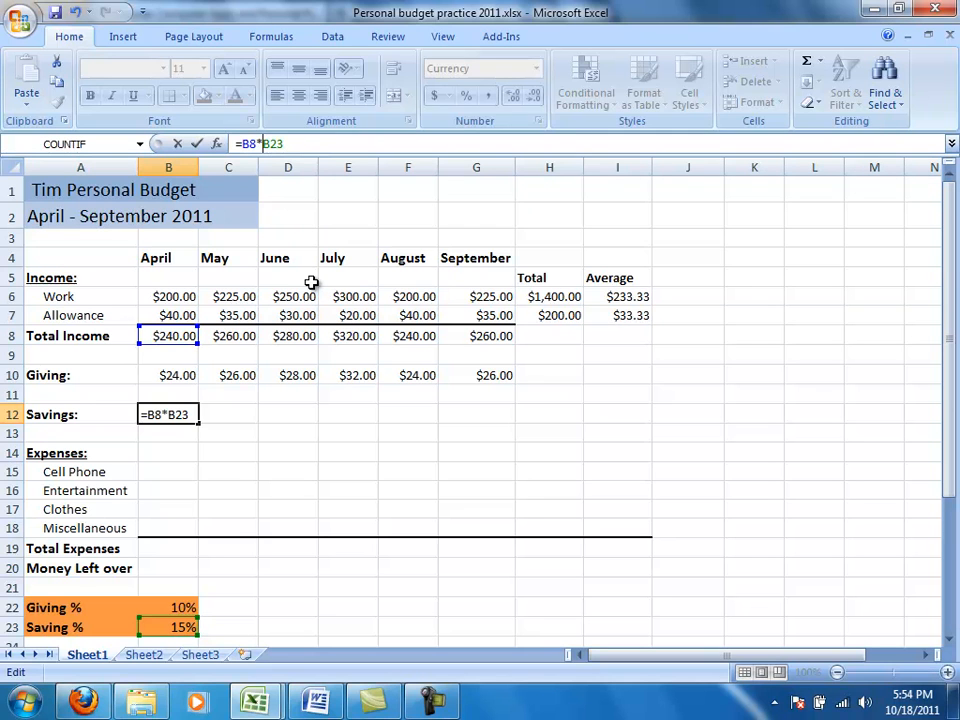
type("$")
key("Return")
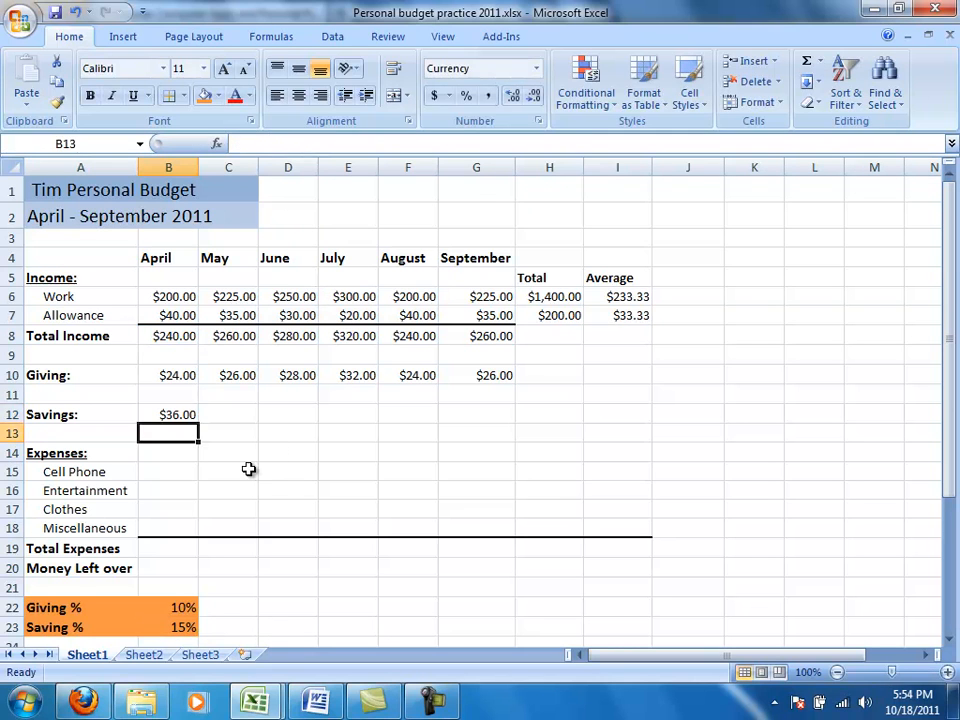
left_click(192, 414)
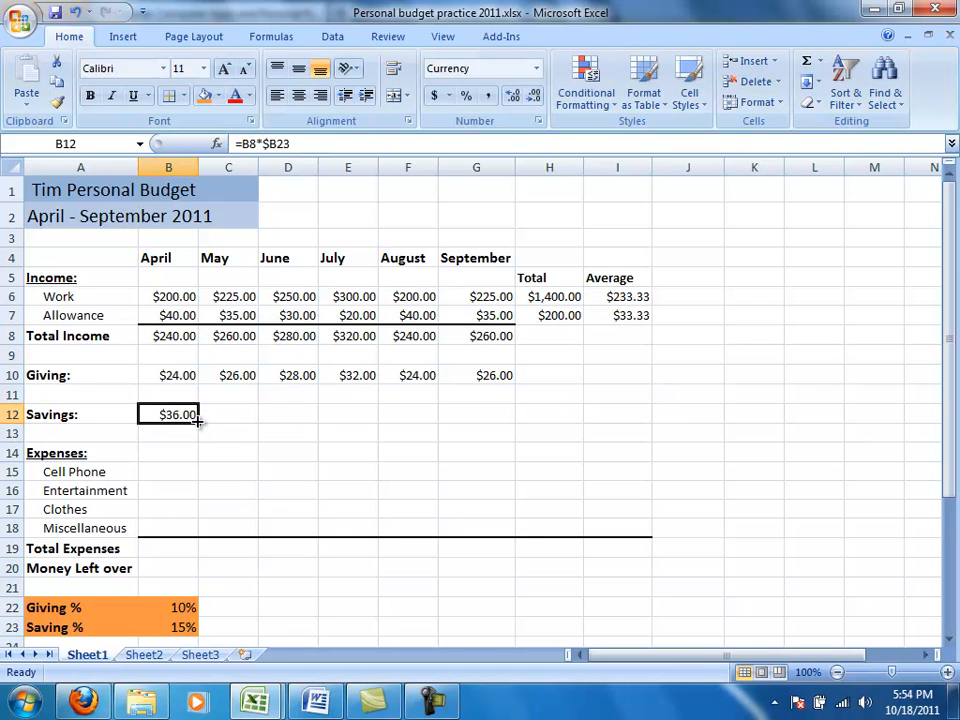
left_click_drag(199, 423, 495, 418)
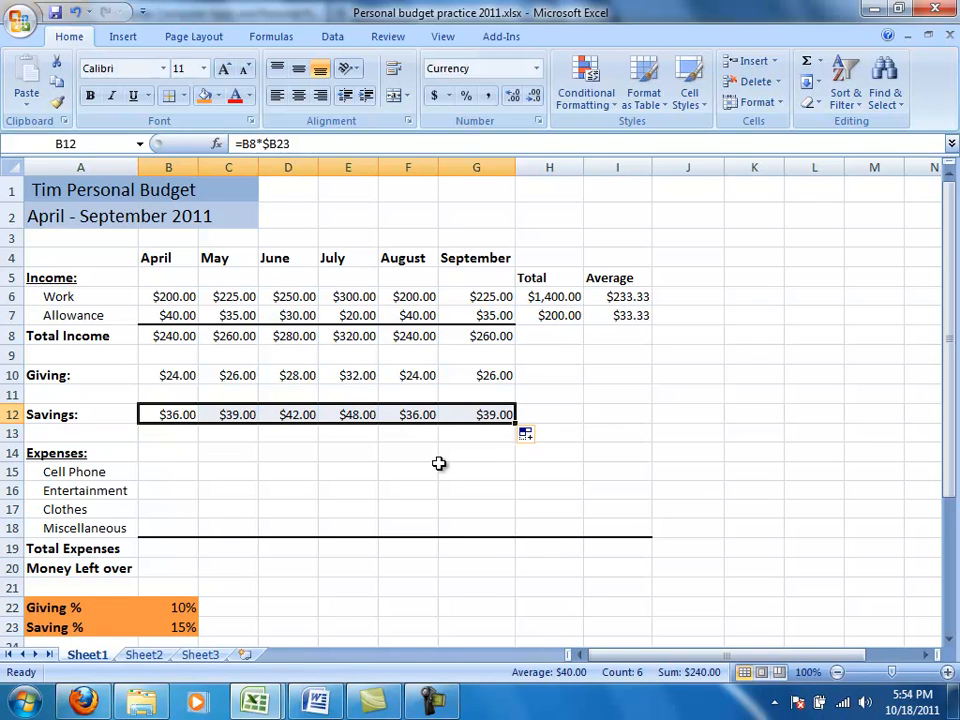
Step: Set the giving percentage in B22 to 20%
left_click(172, 610)
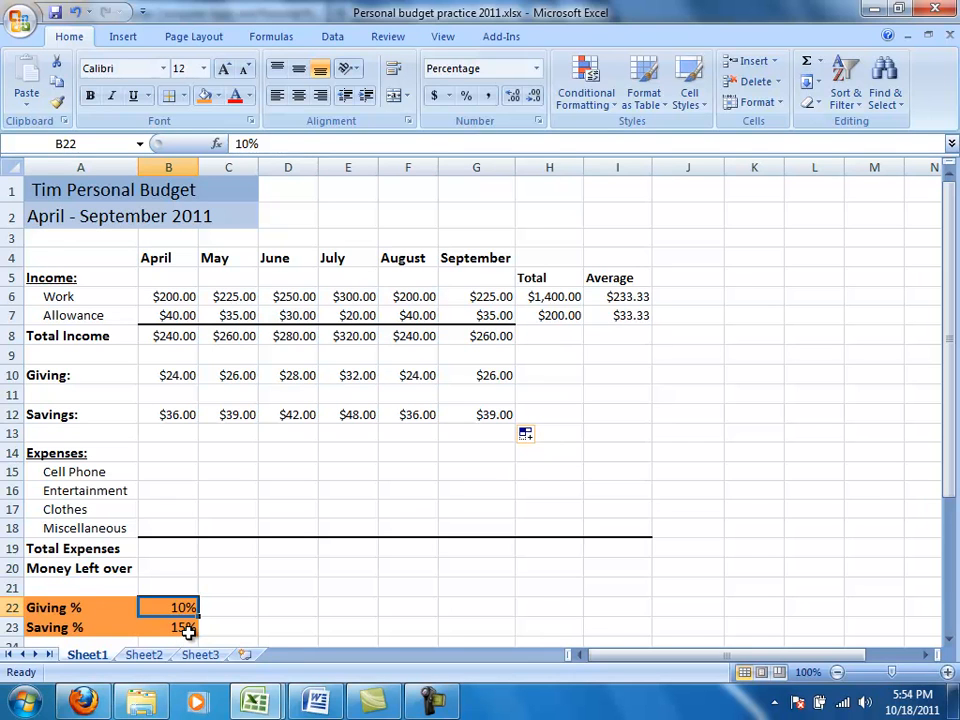
type("20")
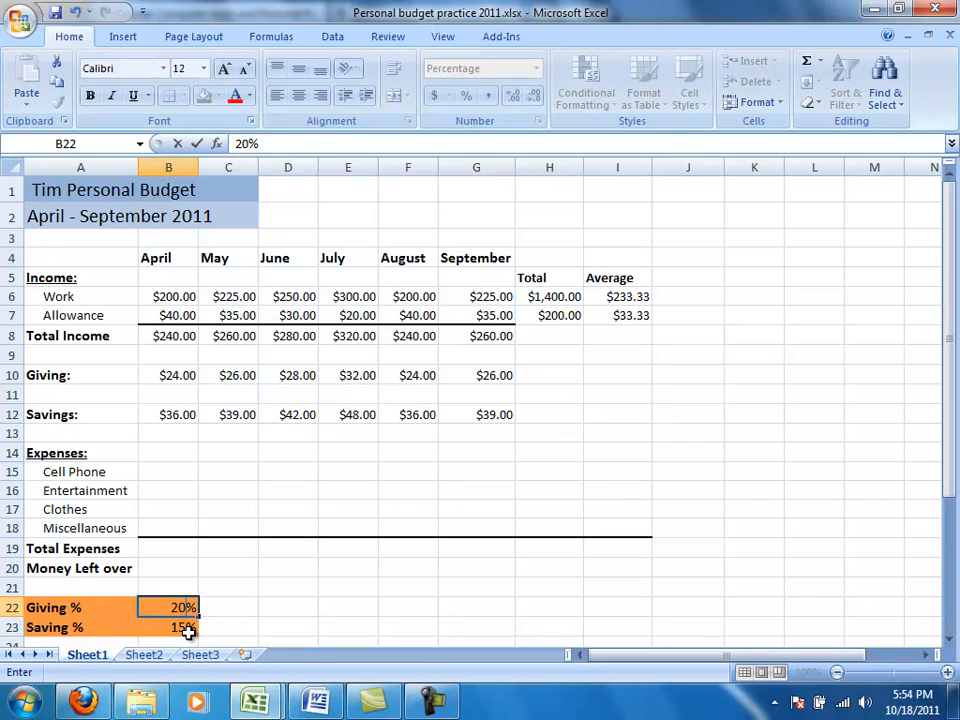
key("Return")
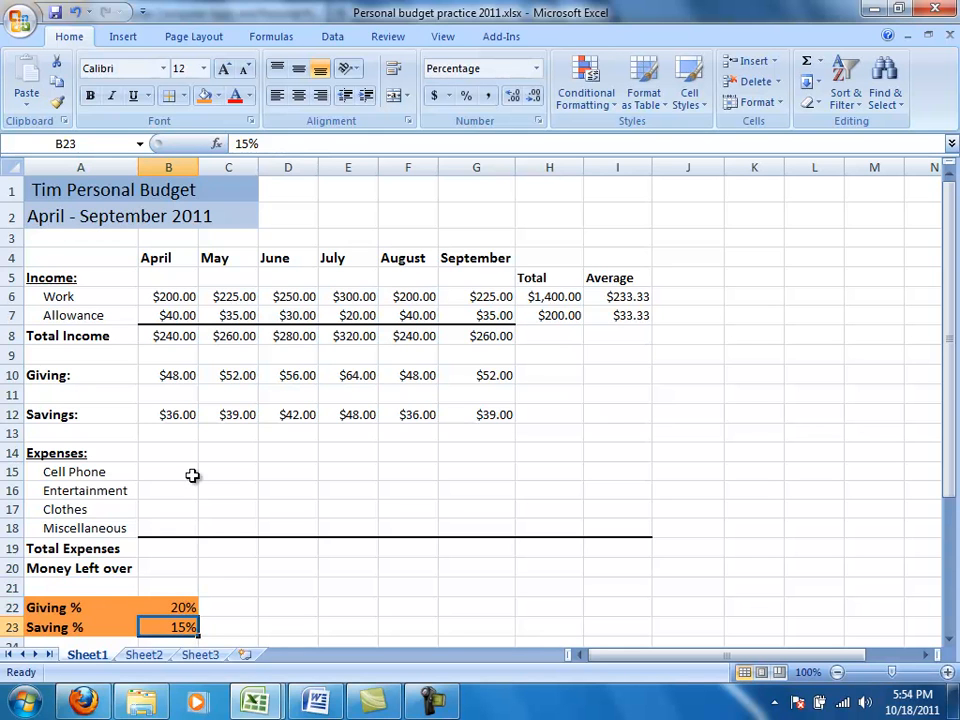